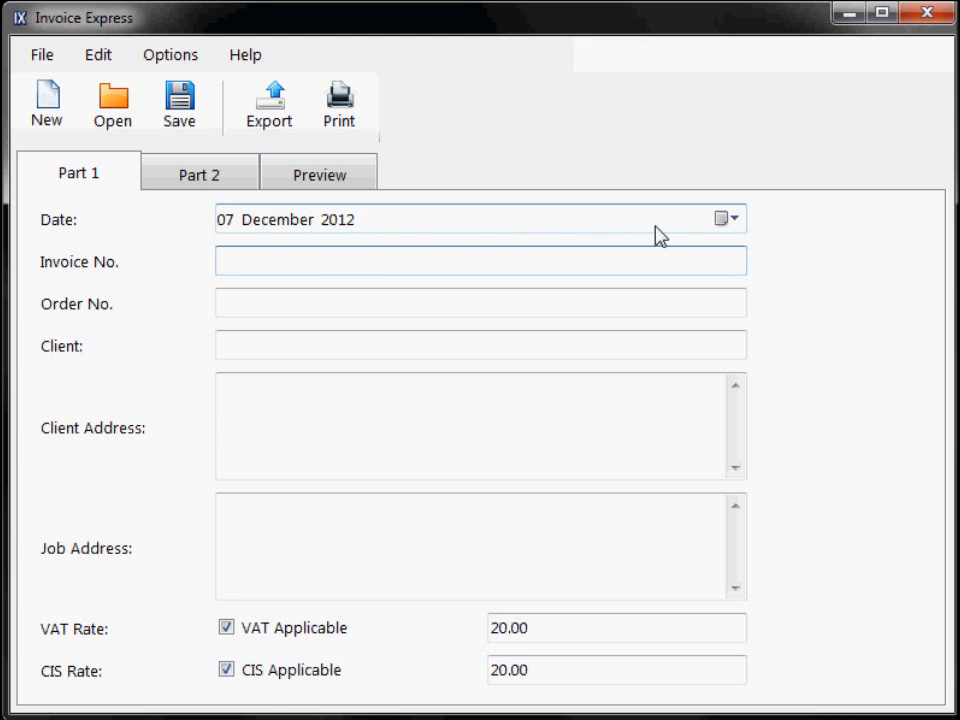
Set the invoice date to today, 07 December 2012, and enter 101 as the invoice number.
click(729, 220)
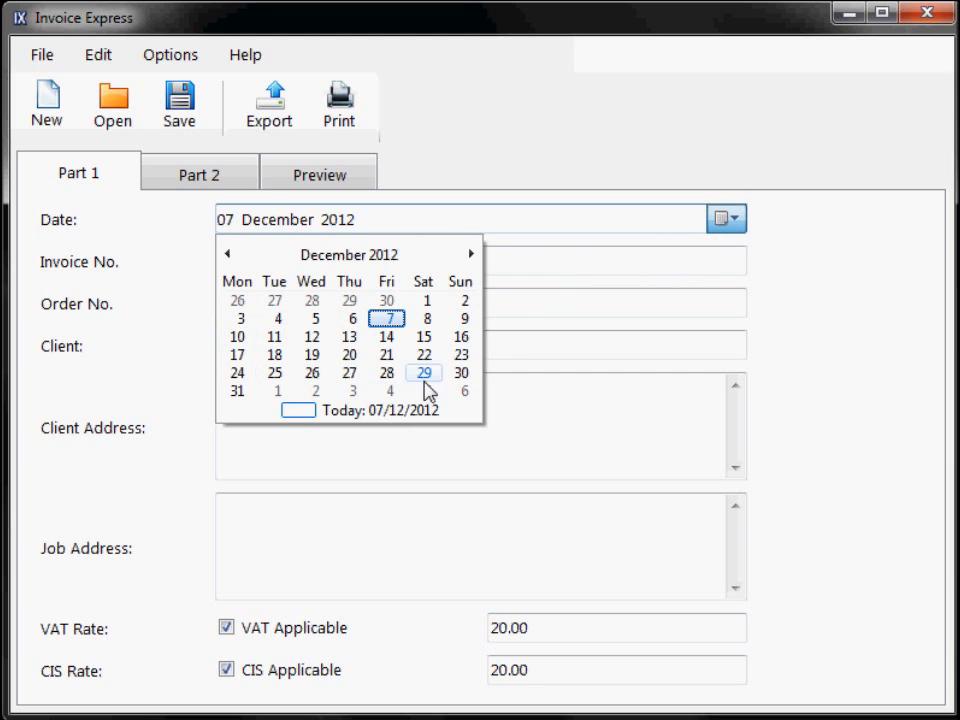
click(356, 413)
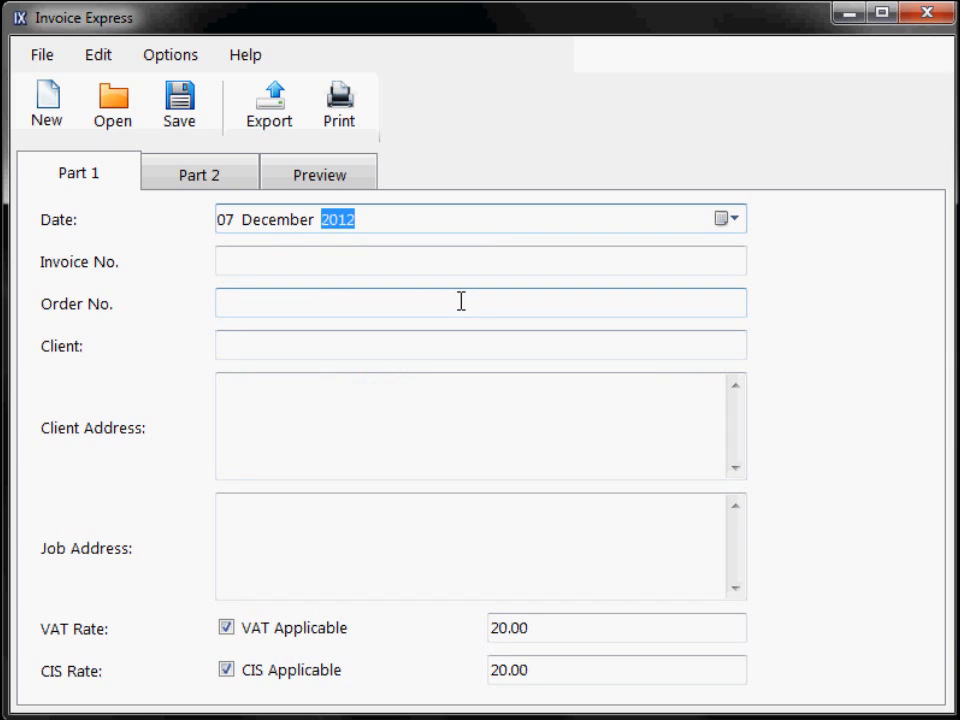
click(301, 259)
text(101)
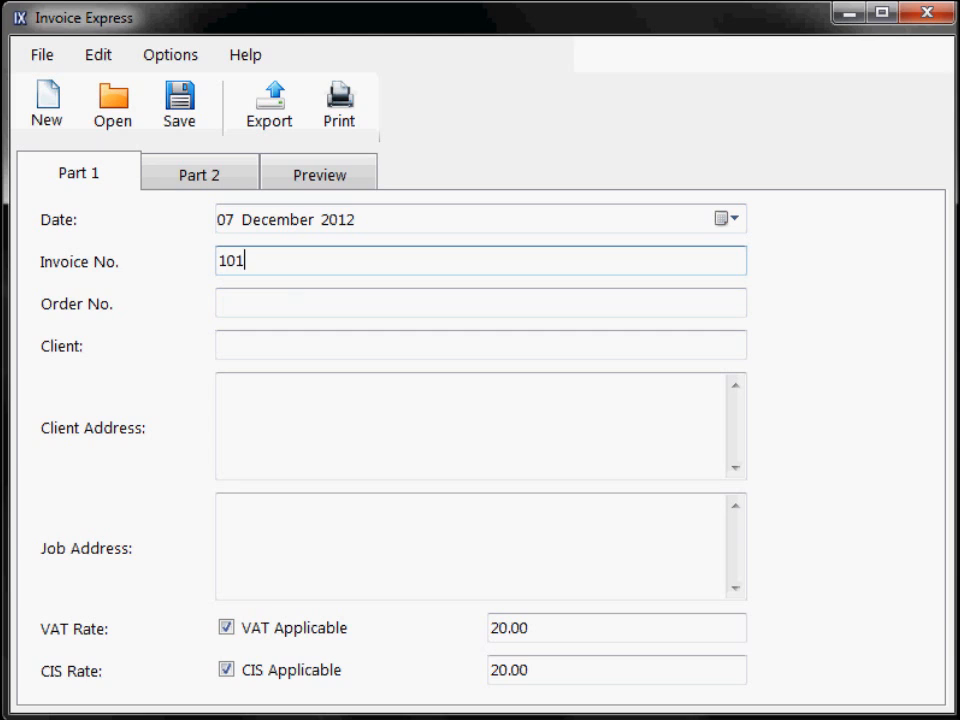
Fill in the order number and enter B&C Builders as the client.
click(231, 304)
text(10)
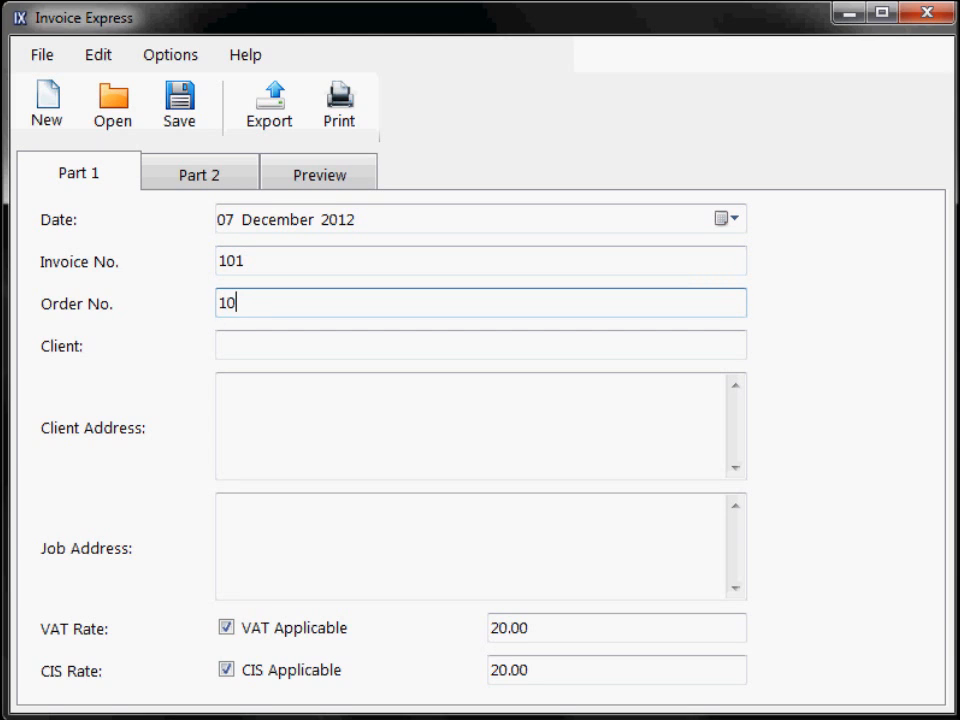
text(AB)
click(246, 343)
text(B&)
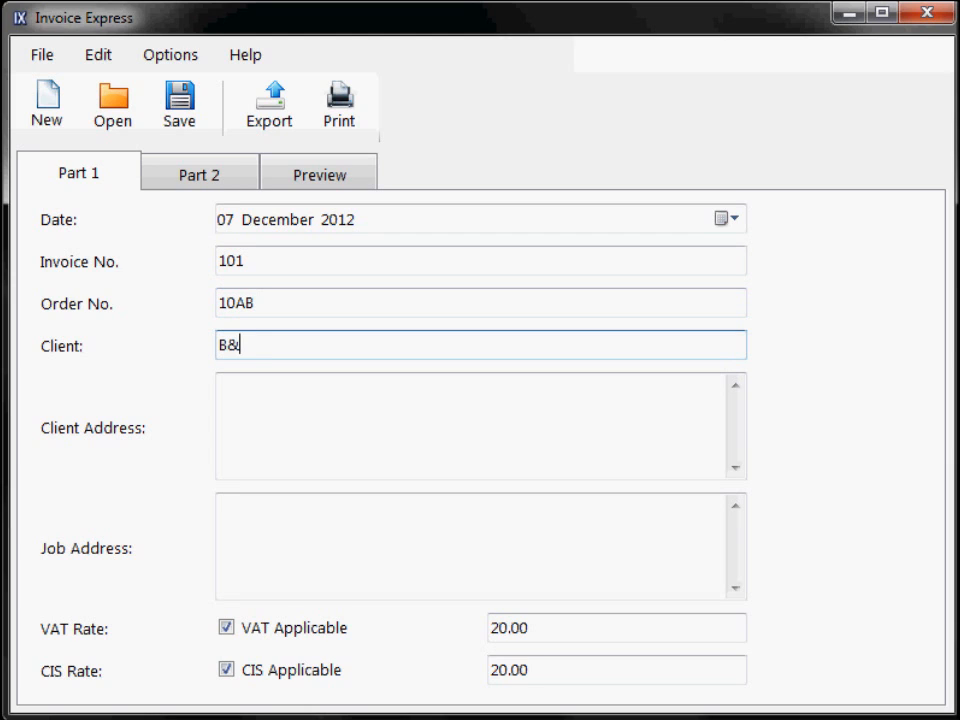
text(C Builders)
Enter the client's address on three lines, ending with the city and postcode.
click(261, 400)
text(4 Beta)
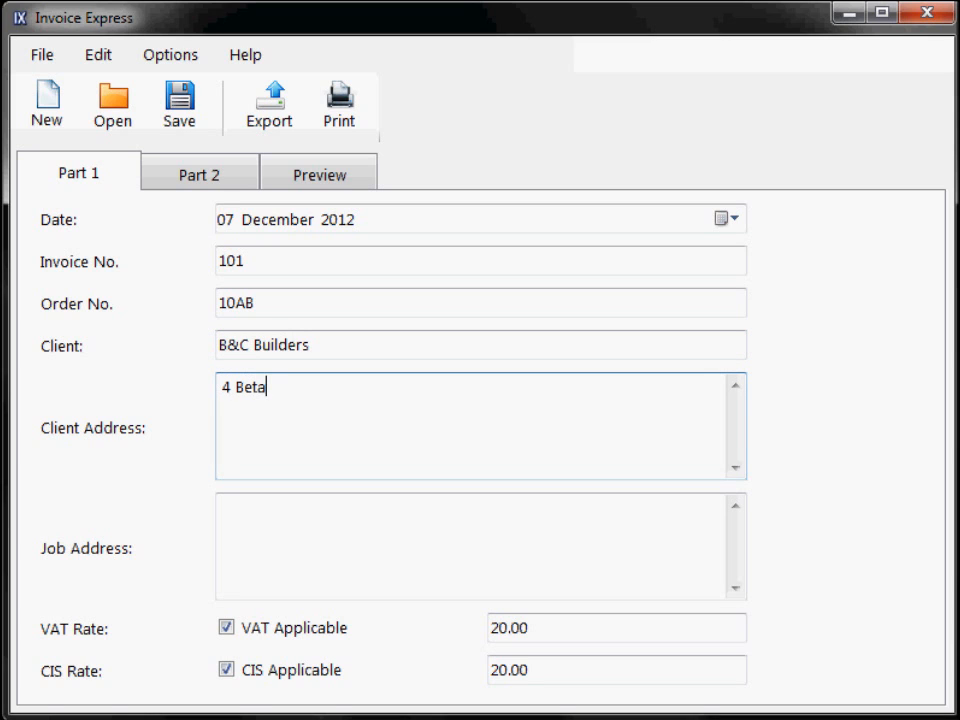
text( Road)
key(Return)
text(Crossway)
key(Return)
text(London SM5 4WC)
Enter the job address on four lines, with the postcode on the last line.
click(341, 514)
text(123 Able Street)
key(Return)
text(AbleTown)
key(Return)
text(Albledon)
key(Return)
text(SE45 2PW)
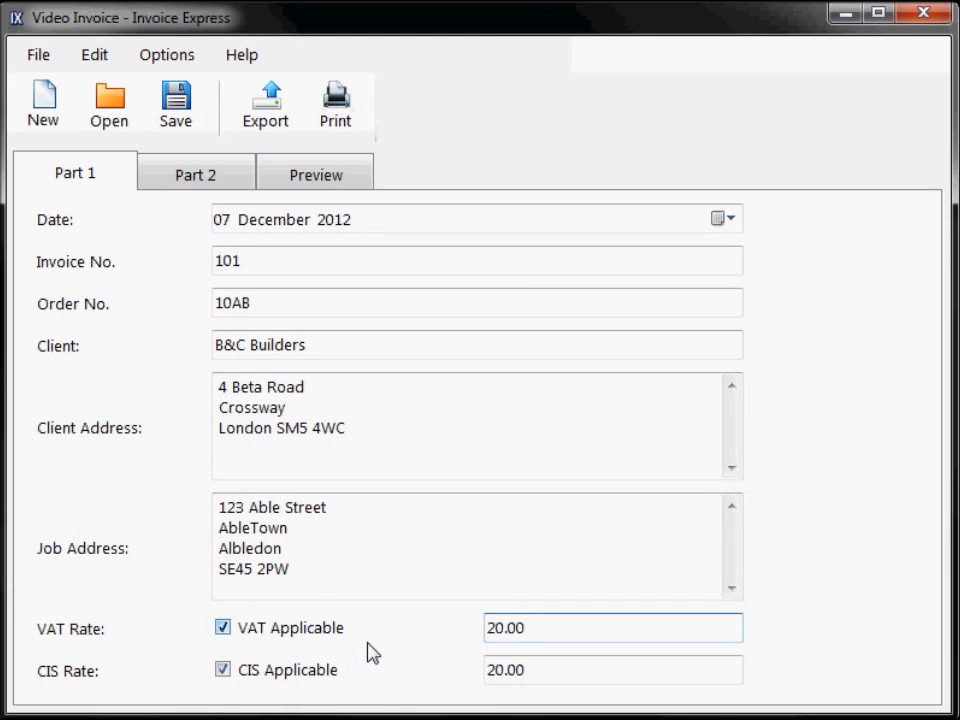
Switch VAT Applicable and CIS Applicable off and back on.
click(223, 630)
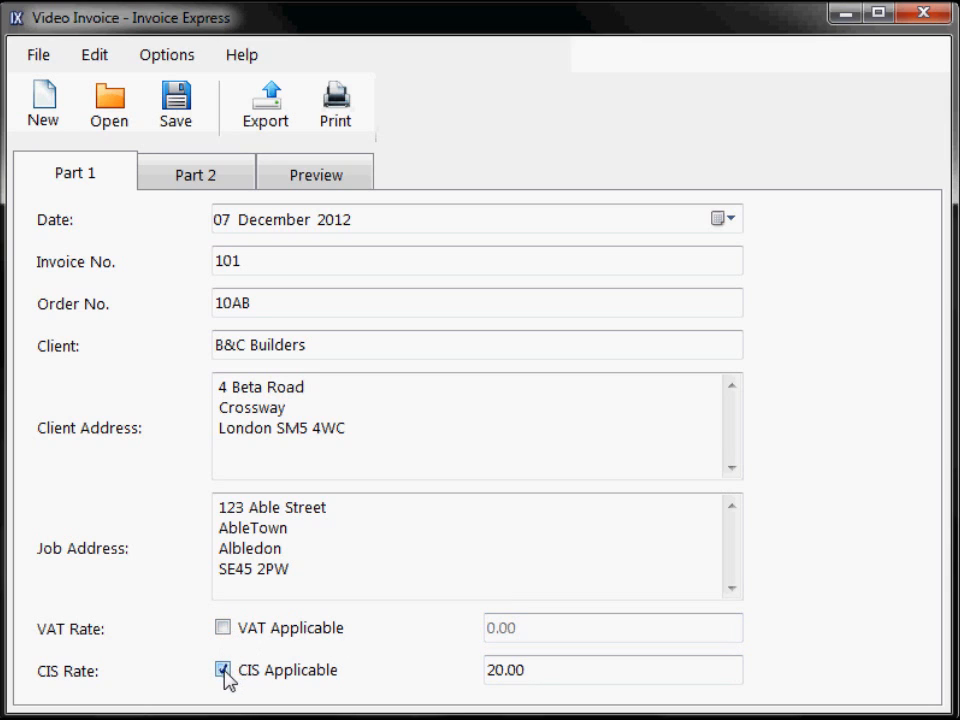
click(223, 670)
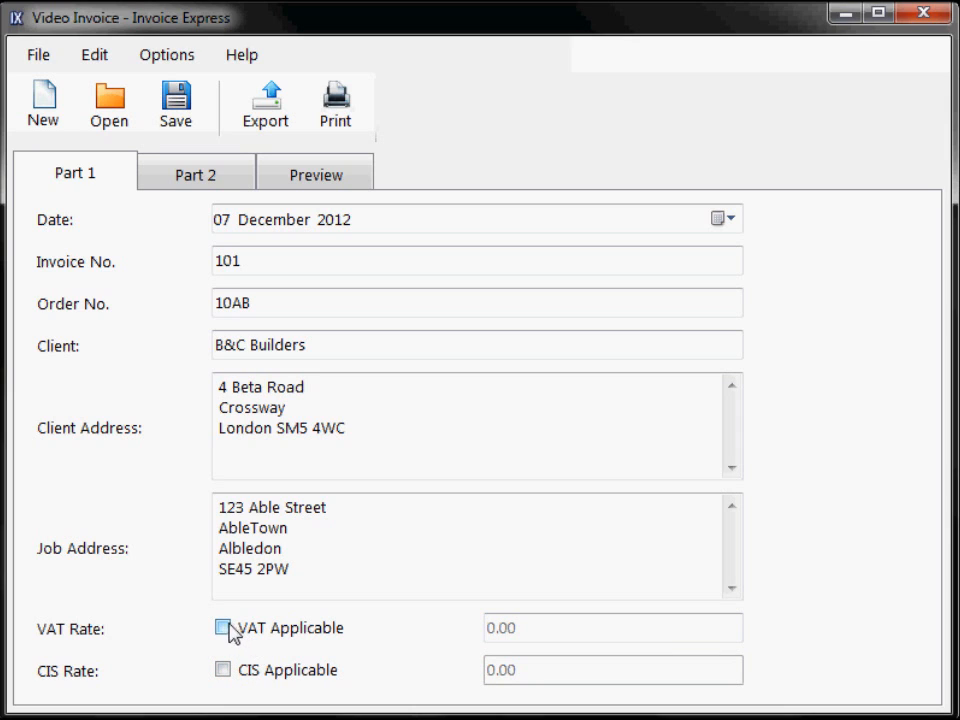
click(223, 628)
click(223, 670)
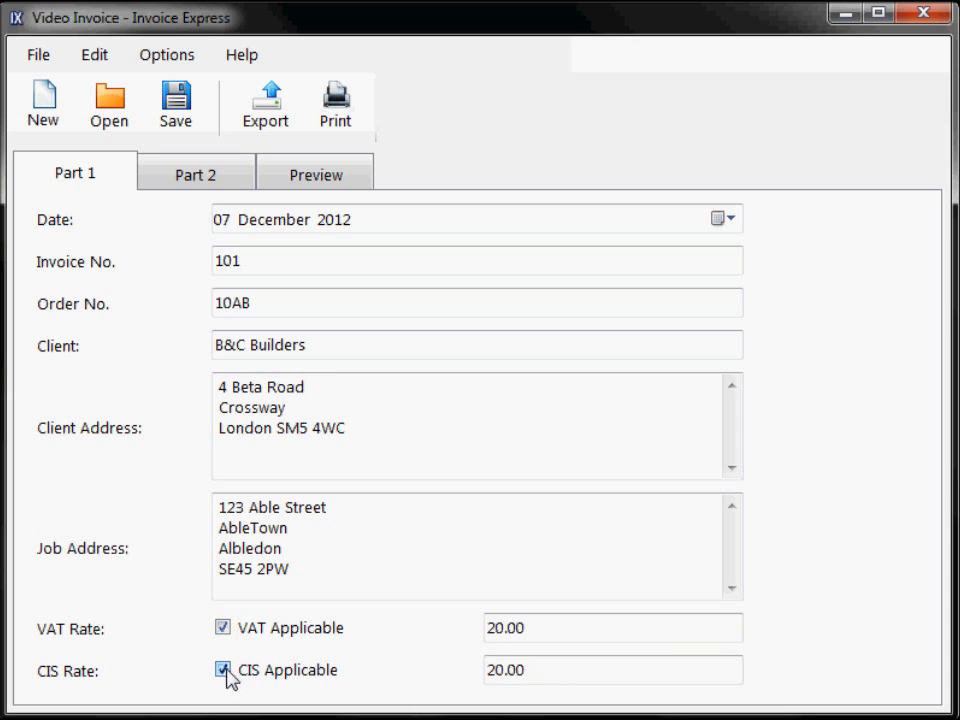
Set the invoice's VAT rate to 5.
key(BackSpace)
key(BackSpace)
key(BackSpace)
key(BackSpace)
key(BackSpace)
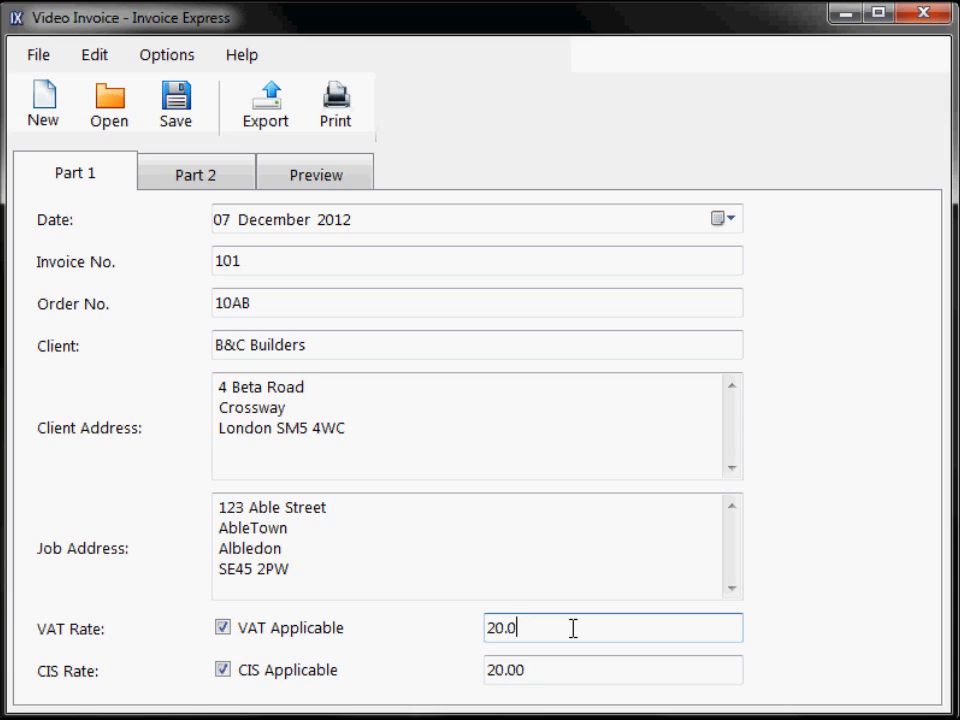
text(5)
click(594, 666)
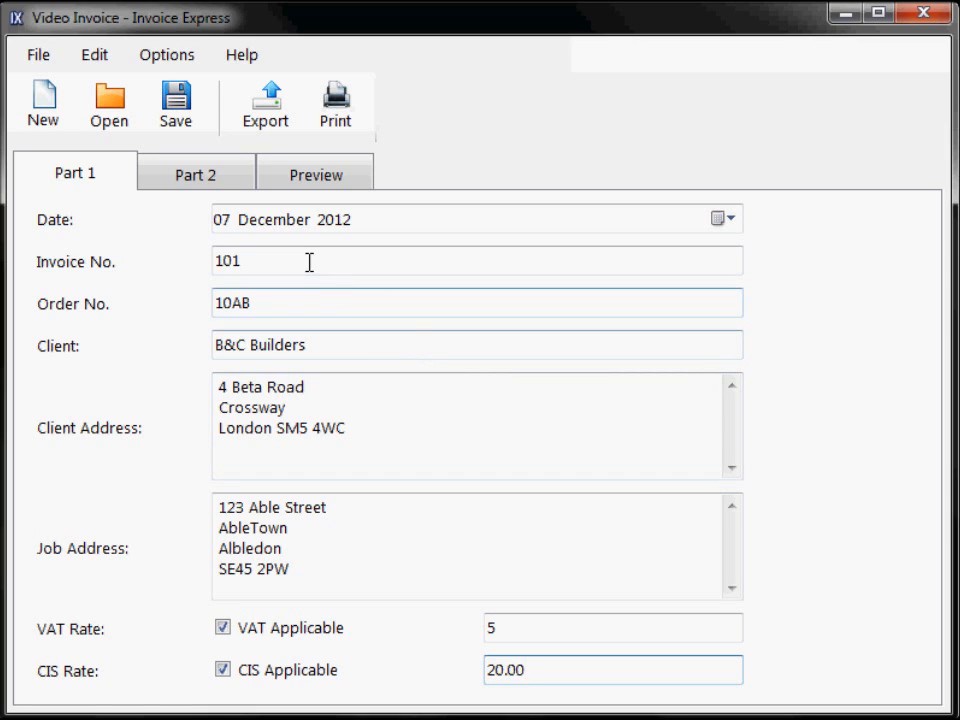
click(168, 58)
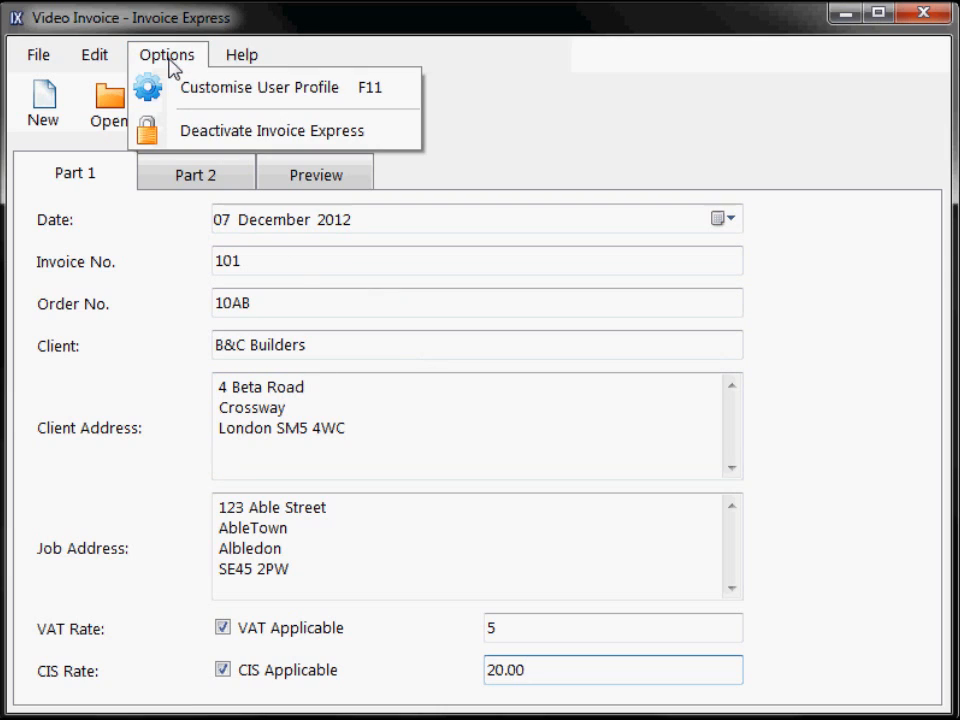
click(274, 102)
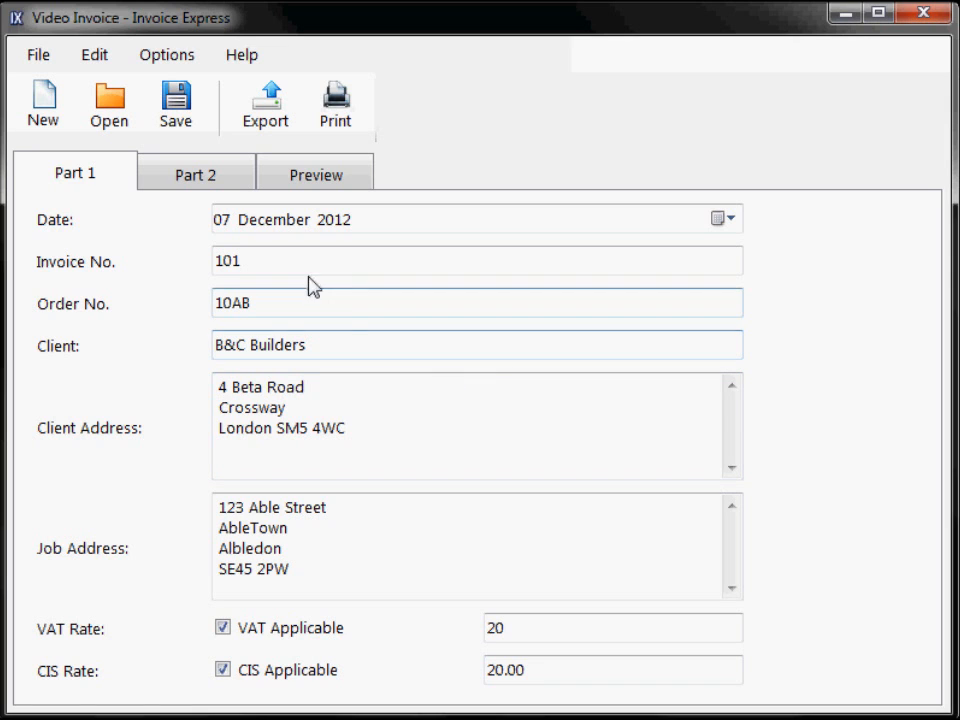
Add the first invoice item "Full Periodic inspection report" with quantity 1, labour 75 and material 0.
click(196, 176)
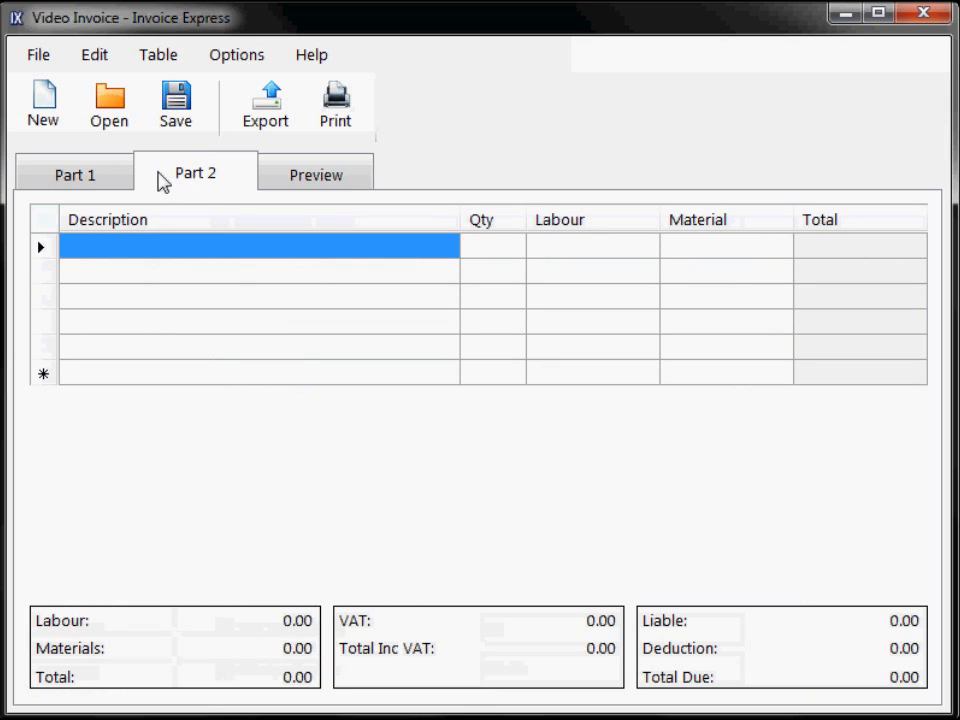
click(170, 248)
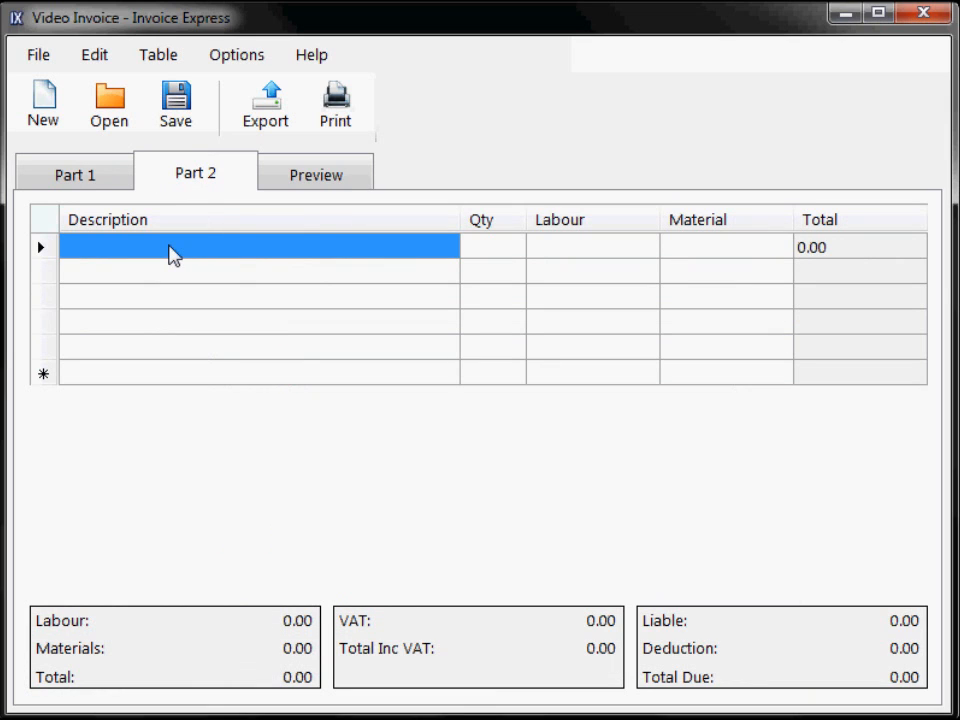
text(Full)
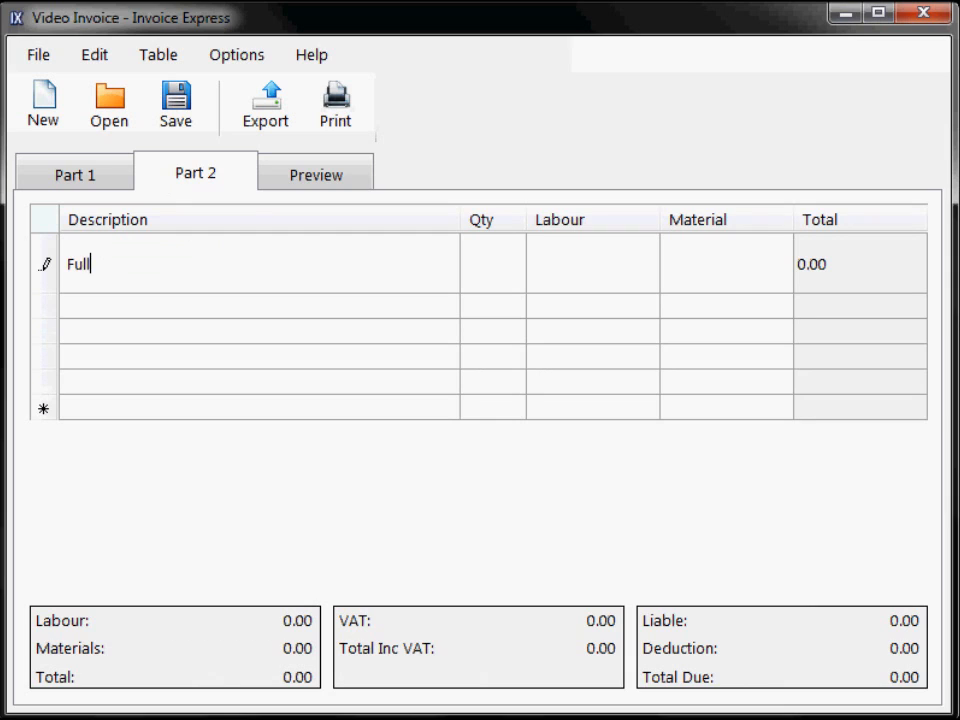
text( Periodic inspecti)
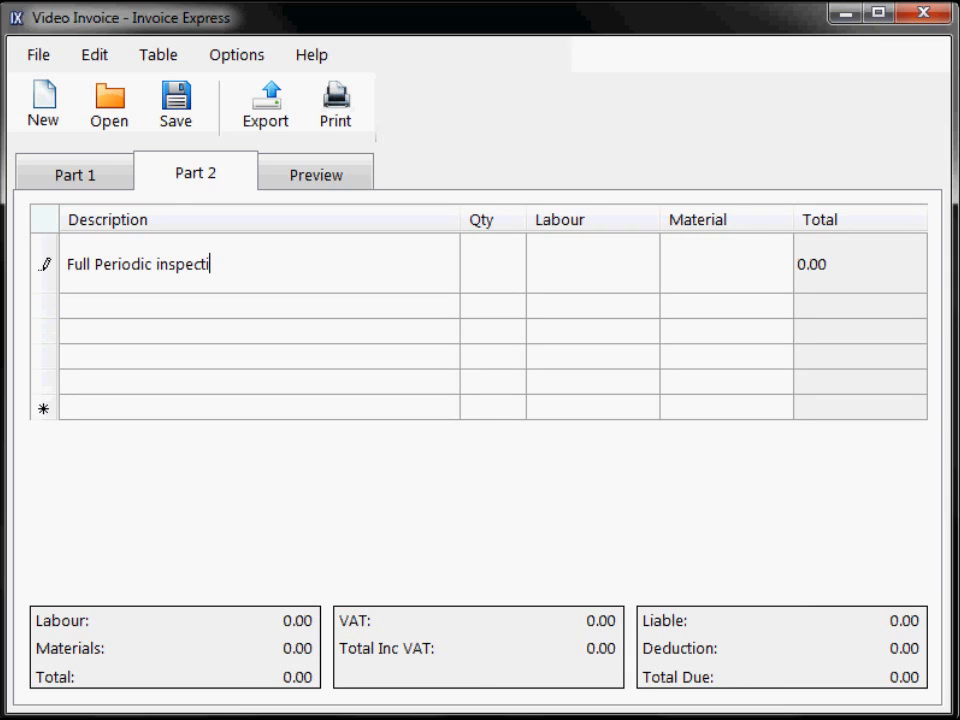
text(on report)
click(497, 258)
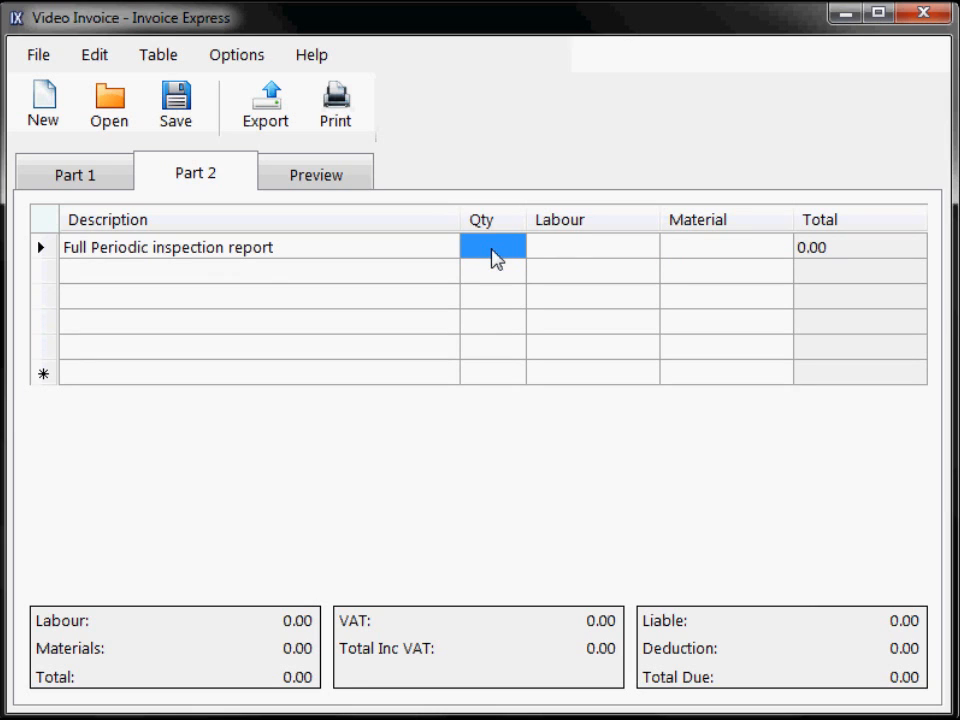
text(1)
click(591, 251)
text(75)
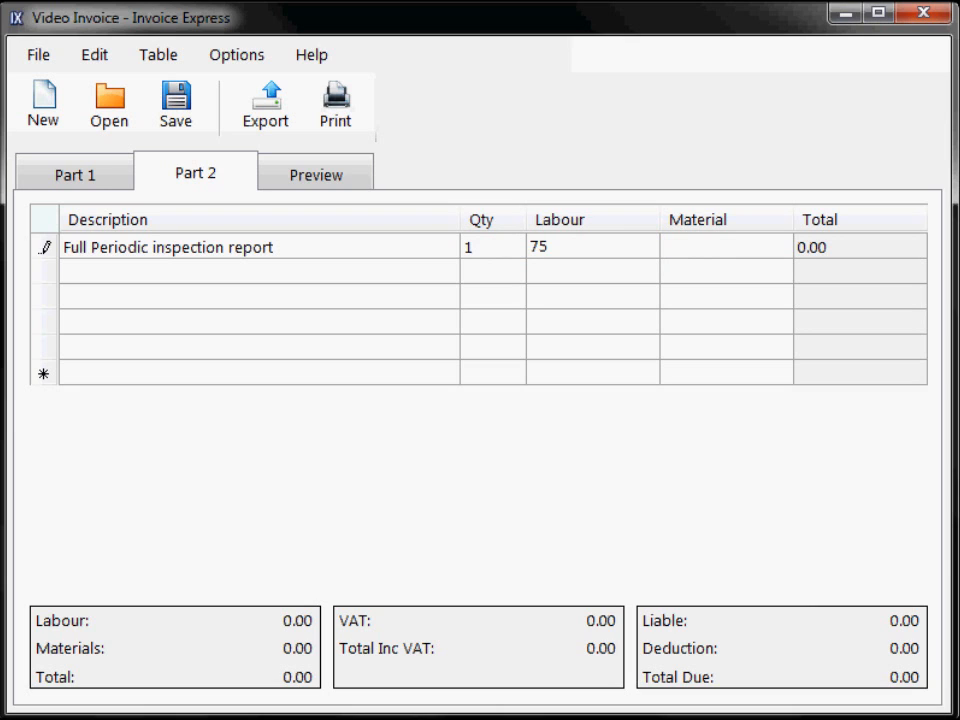
click(711, 246)
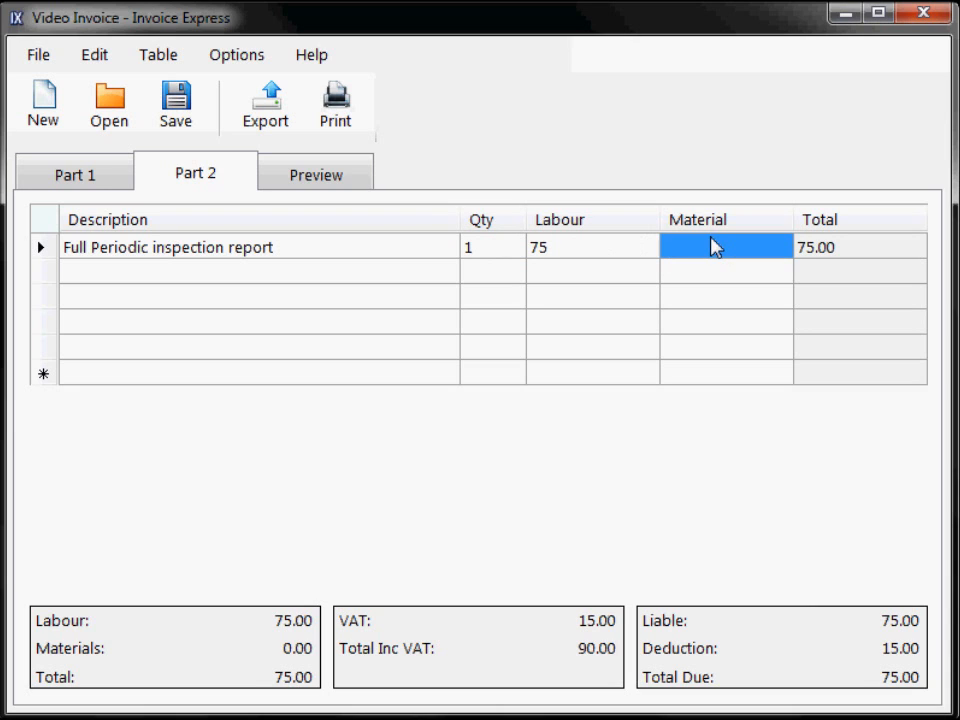
text(0)
Add a second invoice item "Replace GU10 lamps" with quantity 3, labour 10 and material 5.
click(86, 280)
text(Rep)
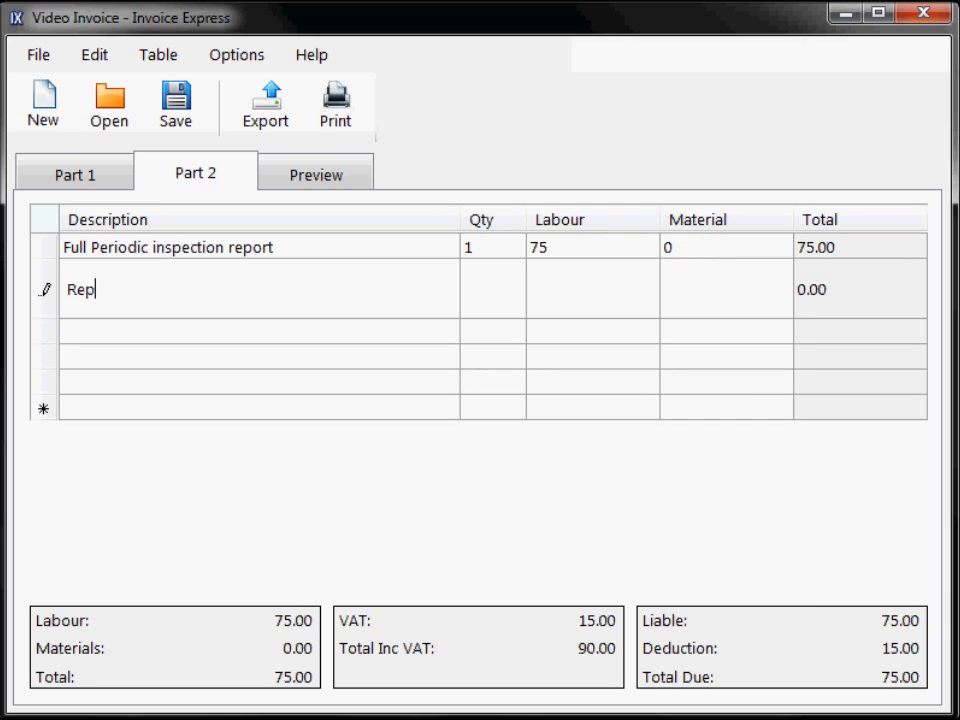
text(lace GU10)
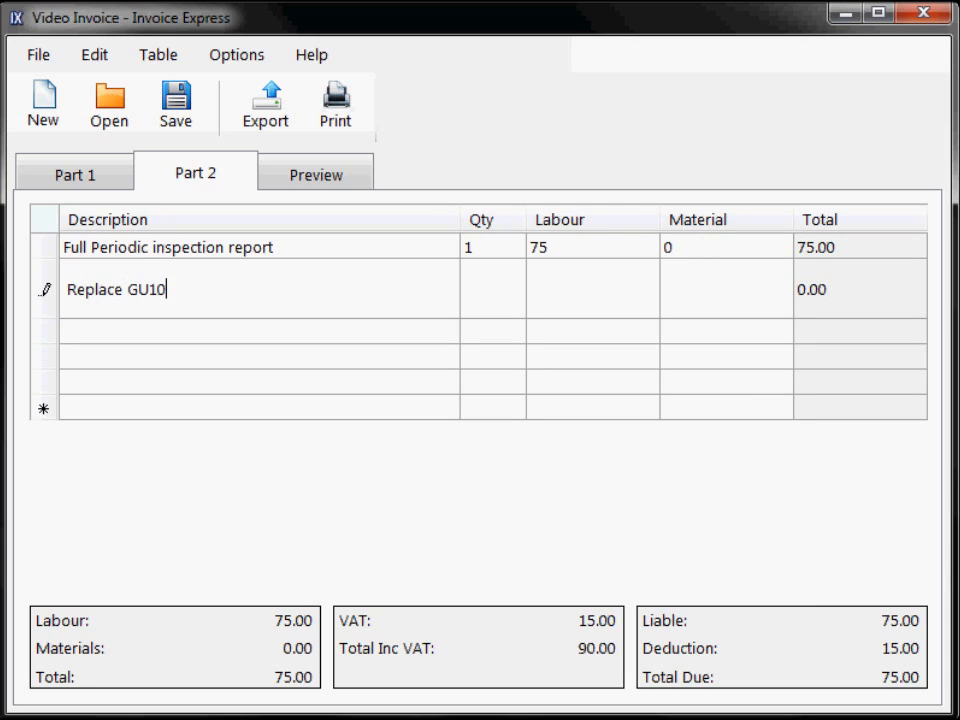
text( lamps)
click(508, 289)
text(3)
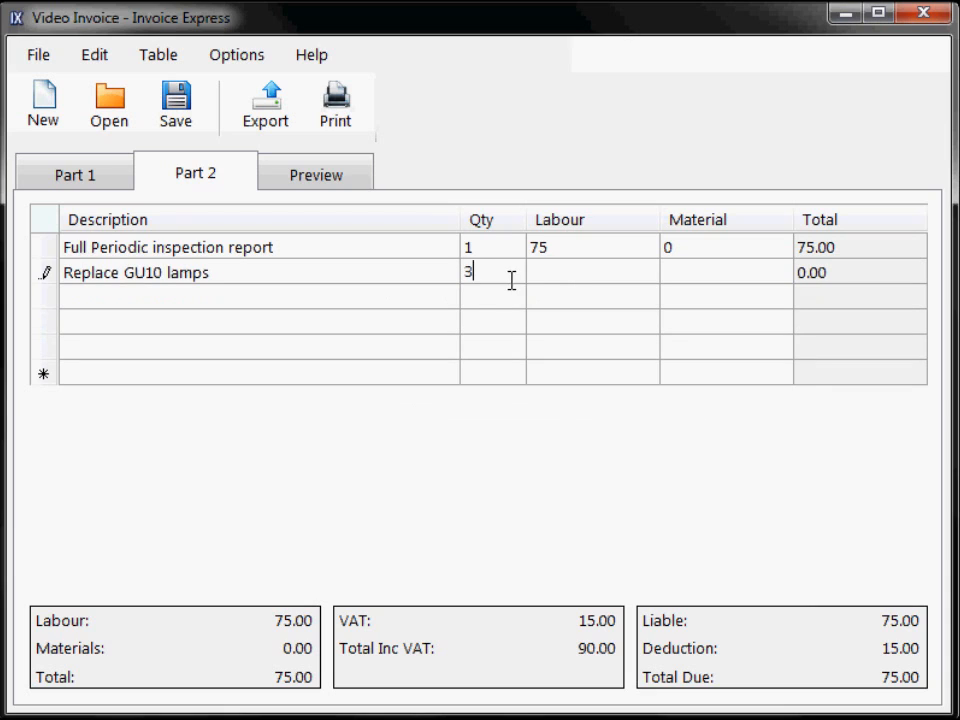
click(558, 272)
text(10)
key(Tab)
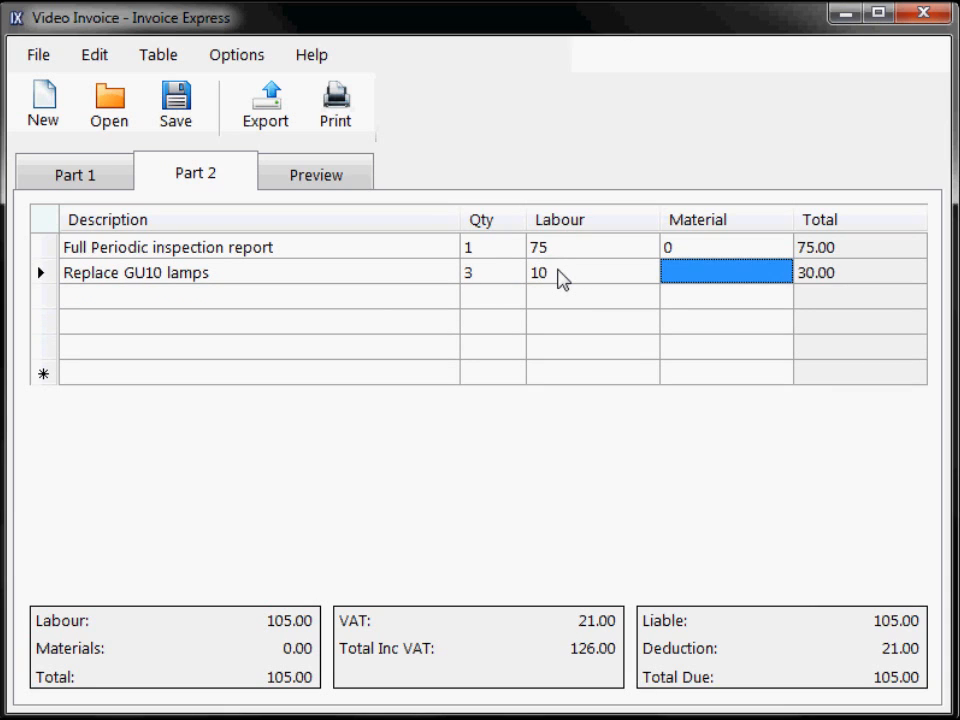
text(5)
key(Return)
Add a third invoice item "Other material costs" with material 15, leaving quantity and labour blank.
click(268, 304)
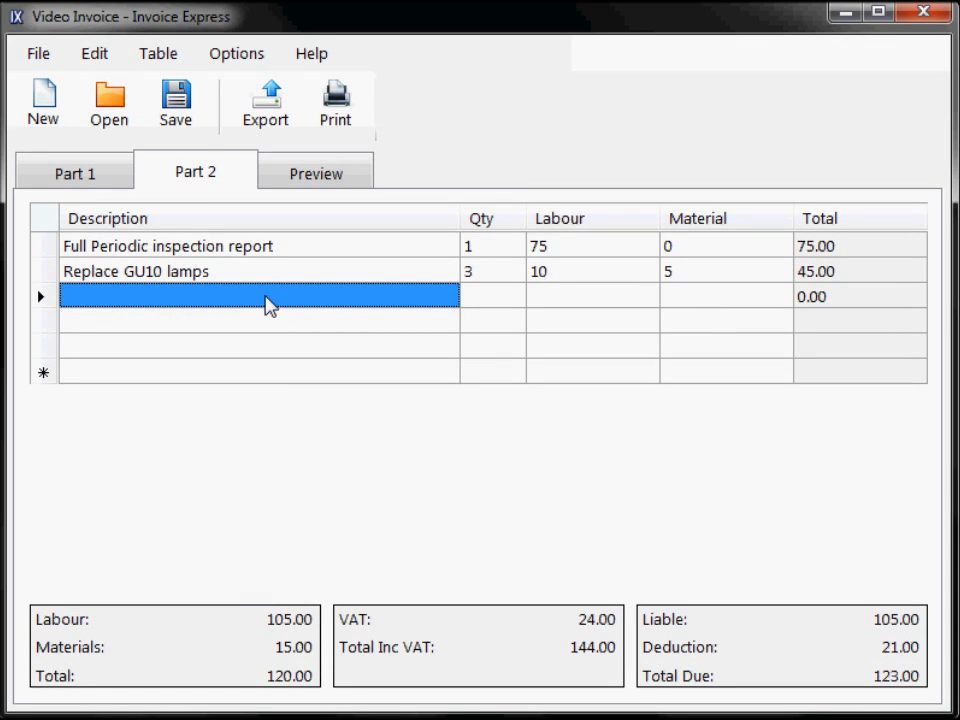
click(268, 304)
text(Oth)
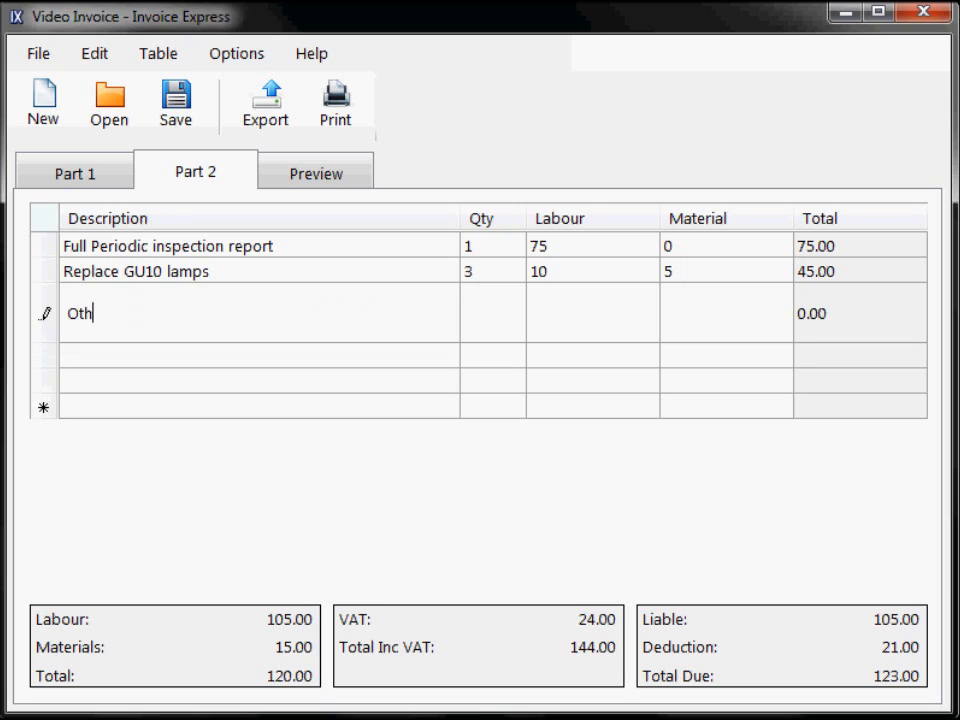
text(er material costs)
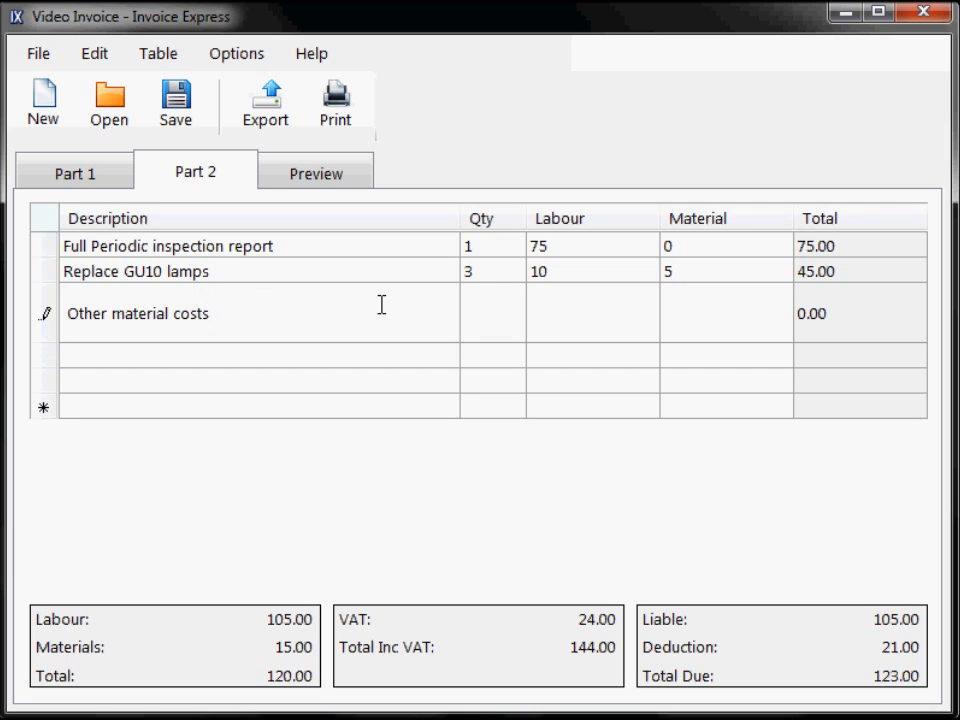
click(716, 316)
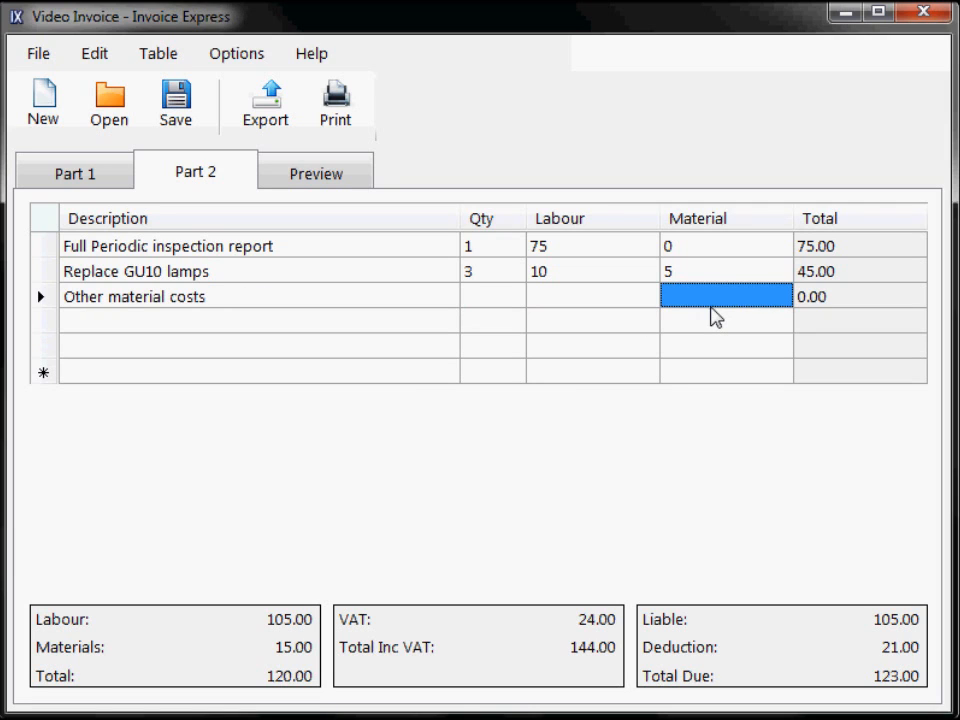
text(15)
key(Return)
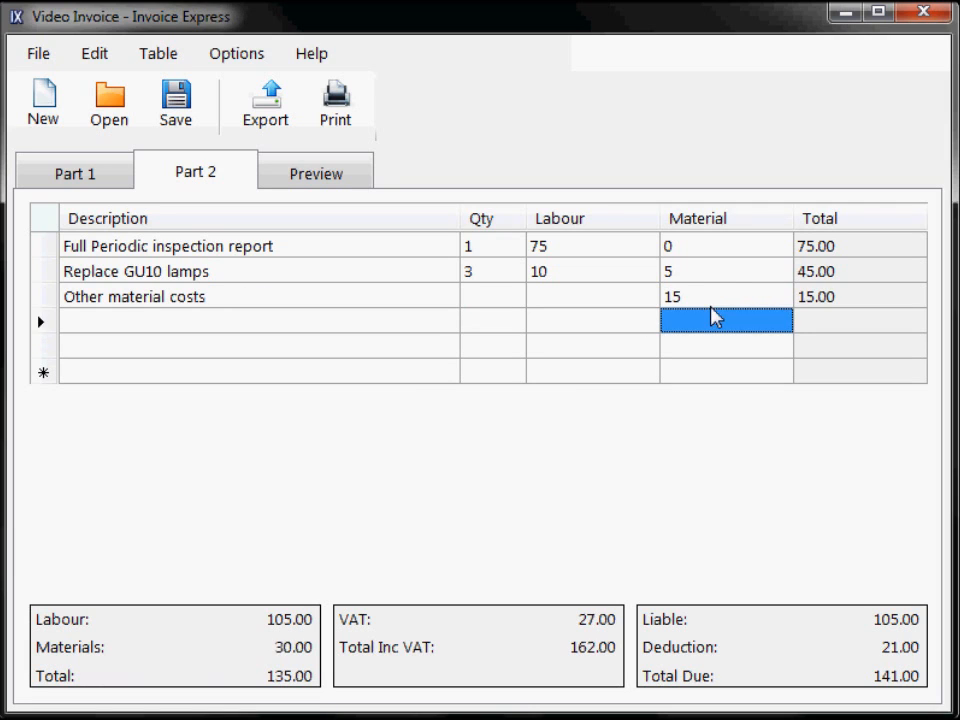
key(Home)
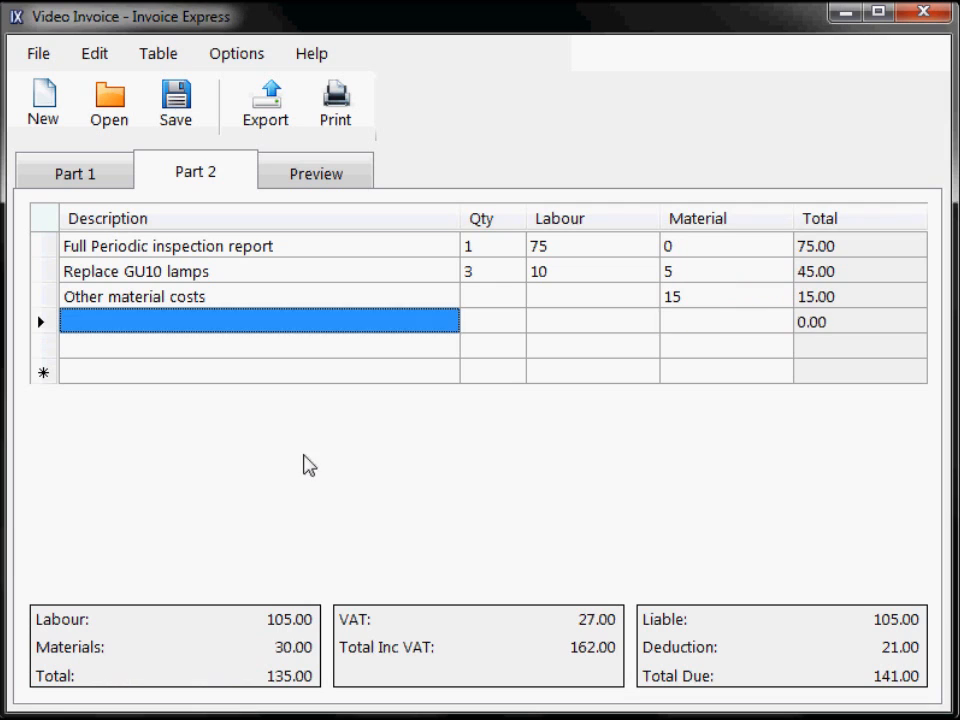
Examine the line totals of the three invoice items.
click(868, 250)
click(872, 279)
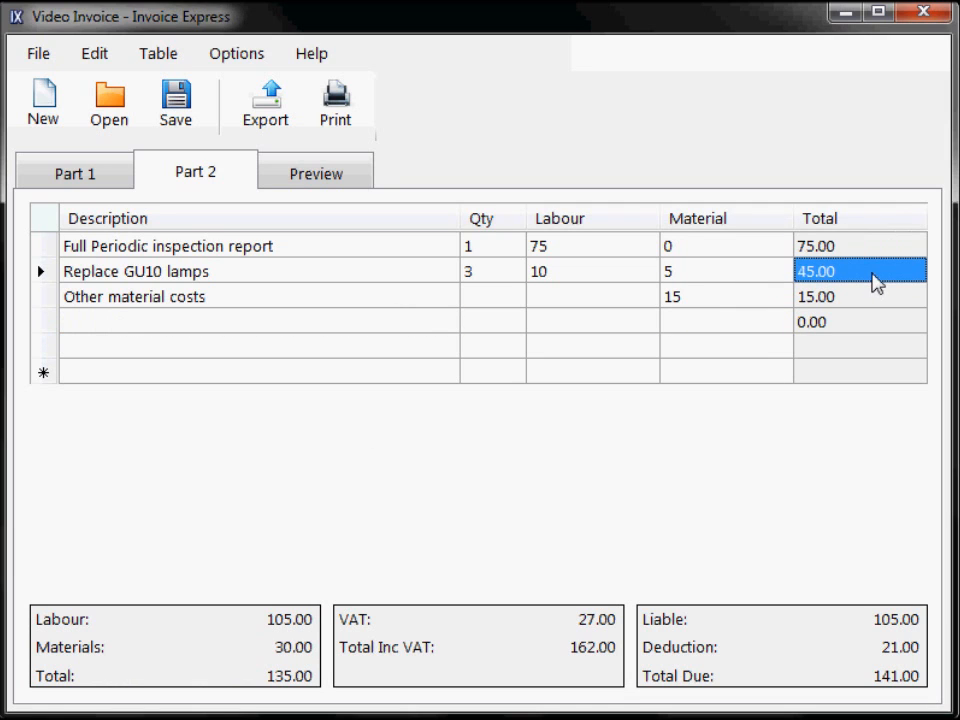
click(876, 300)
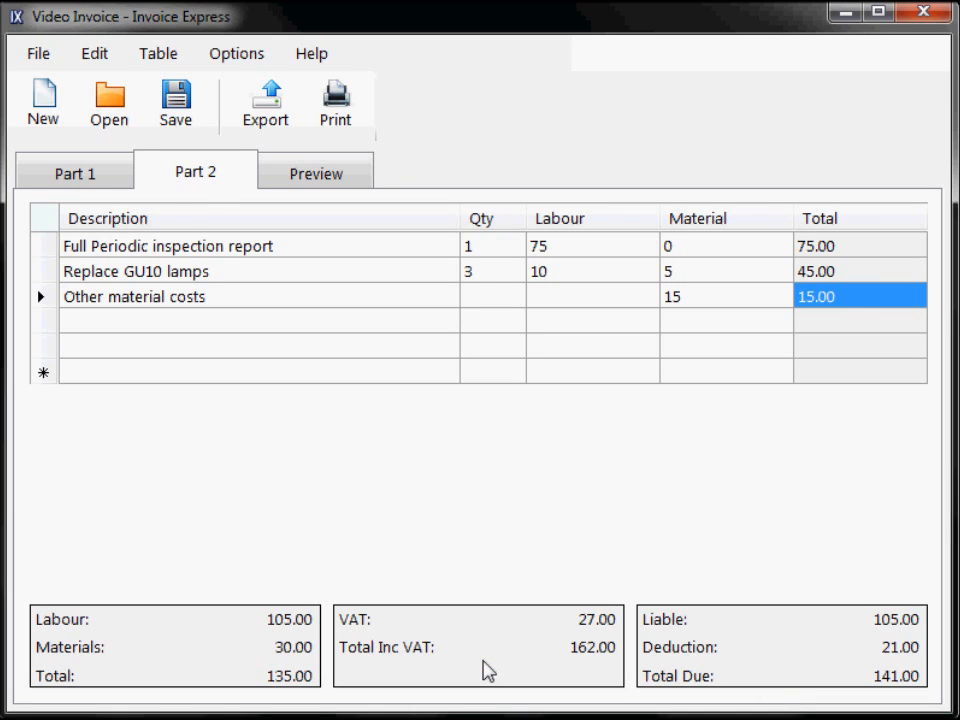
Try switching VAT Applicable and CIS Applicable in the invoice details and return to the item table.
key(ctrl+shift+Tab)
click(222, 627)
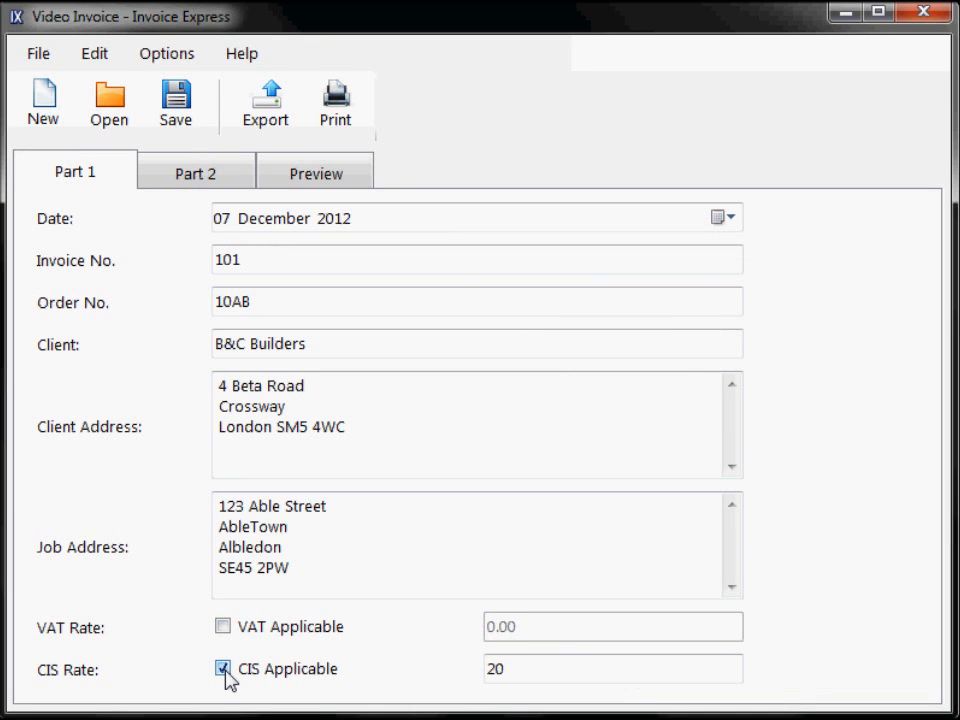
click(223, 669)
key(ctrl+Tab)
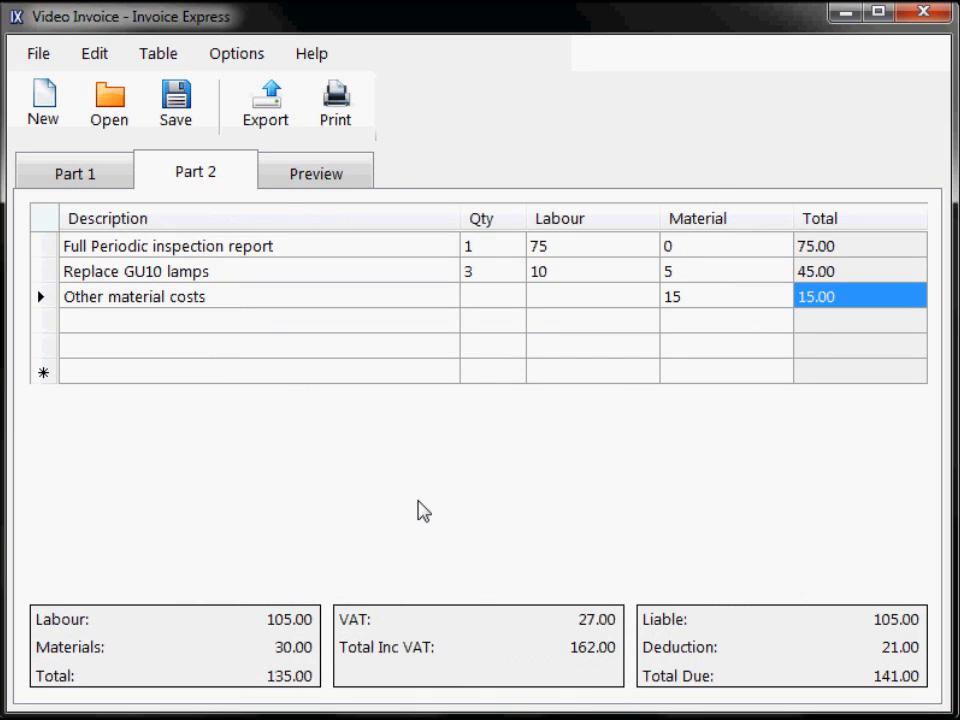
Remove the "Other material cost" row and the empty row below it from the invoice item table.
right_click(305, 322)
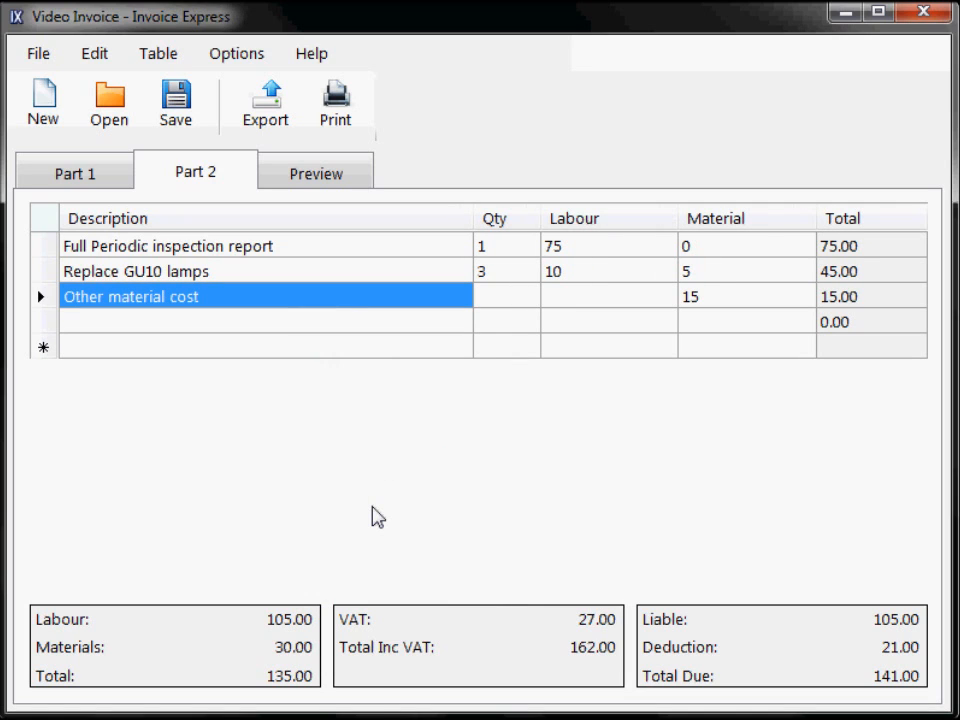
right_click(265, 296)
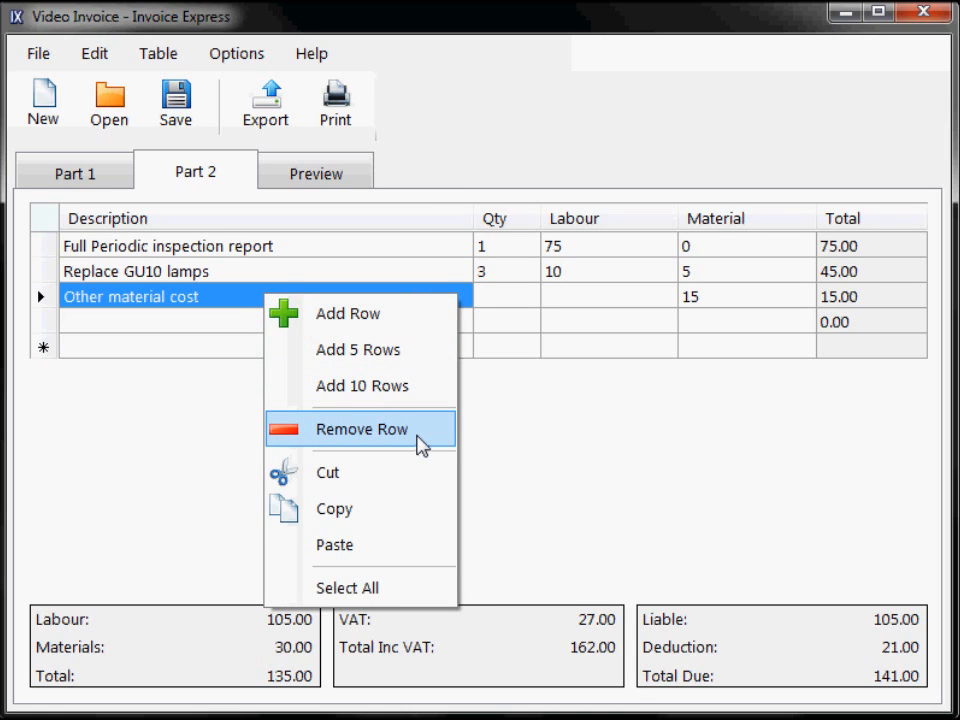
click(418, 437)
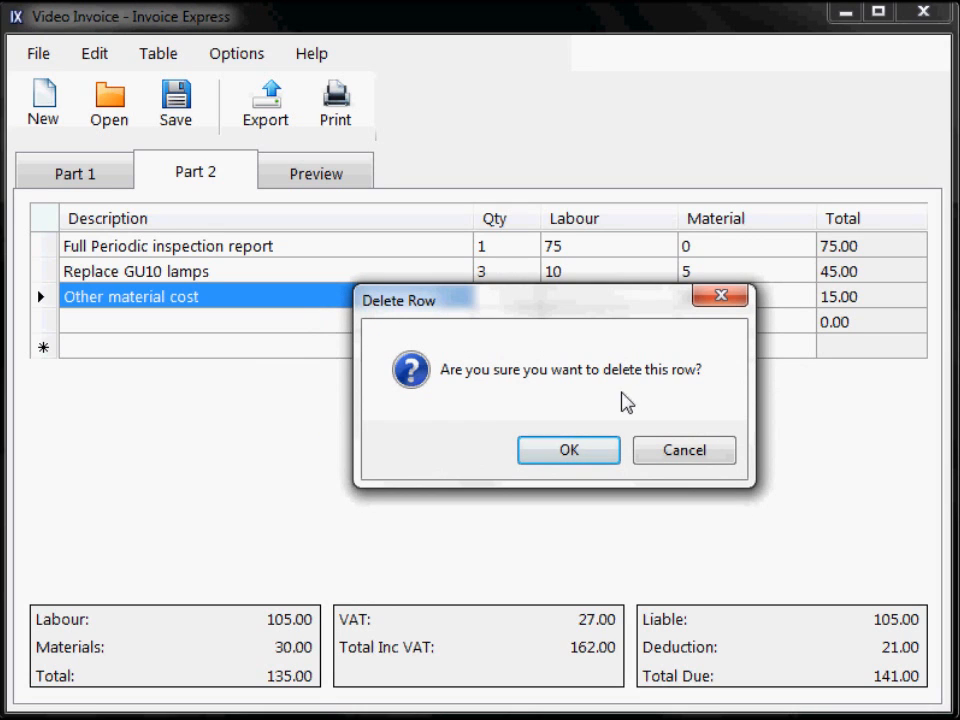
click(575, 454)
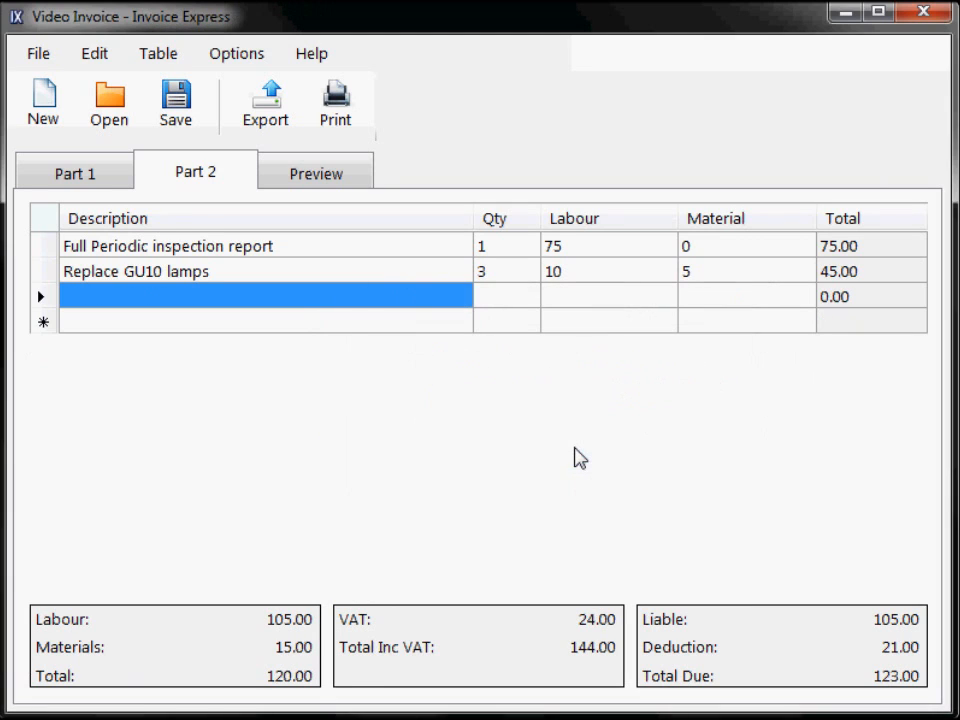
right_click(378, 307)
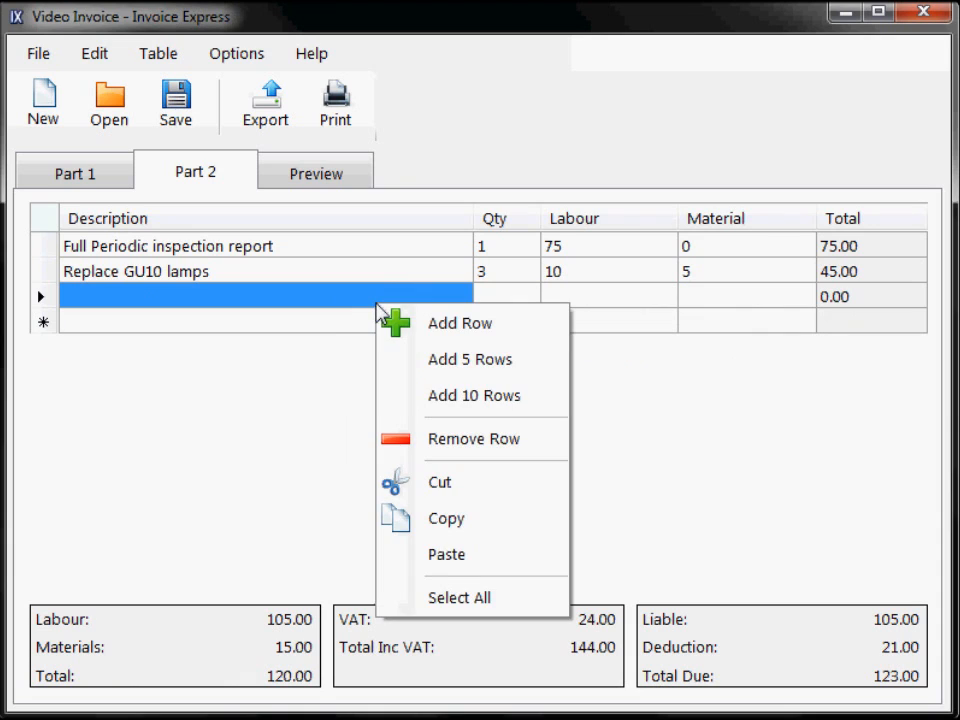
click(455, 440)
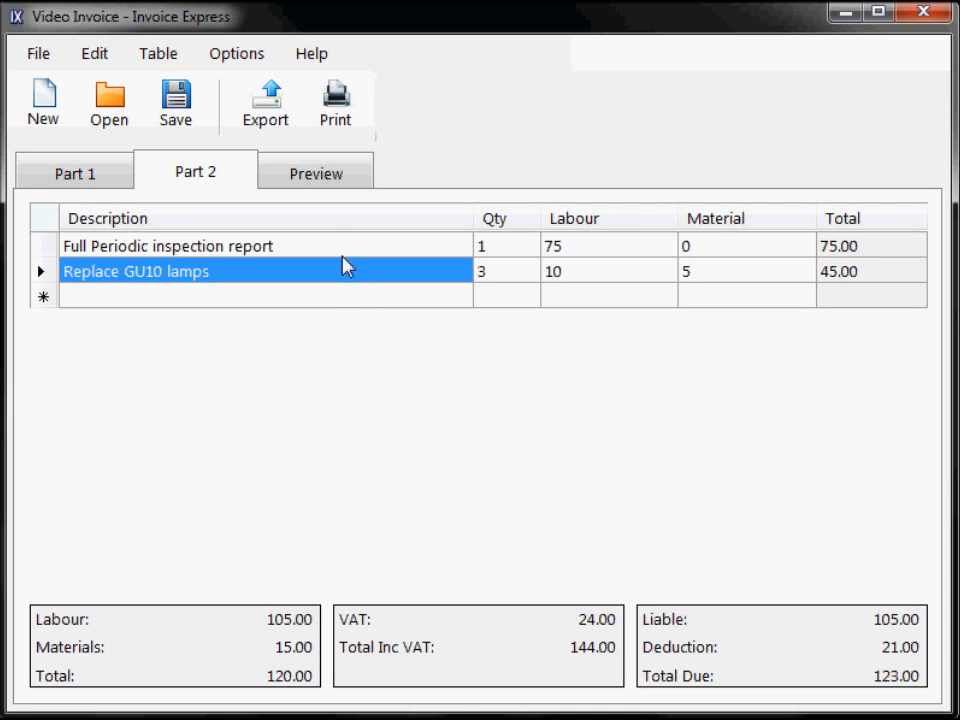
Preview the invoice and examine its client details, item table and totals.
click(330, 183)
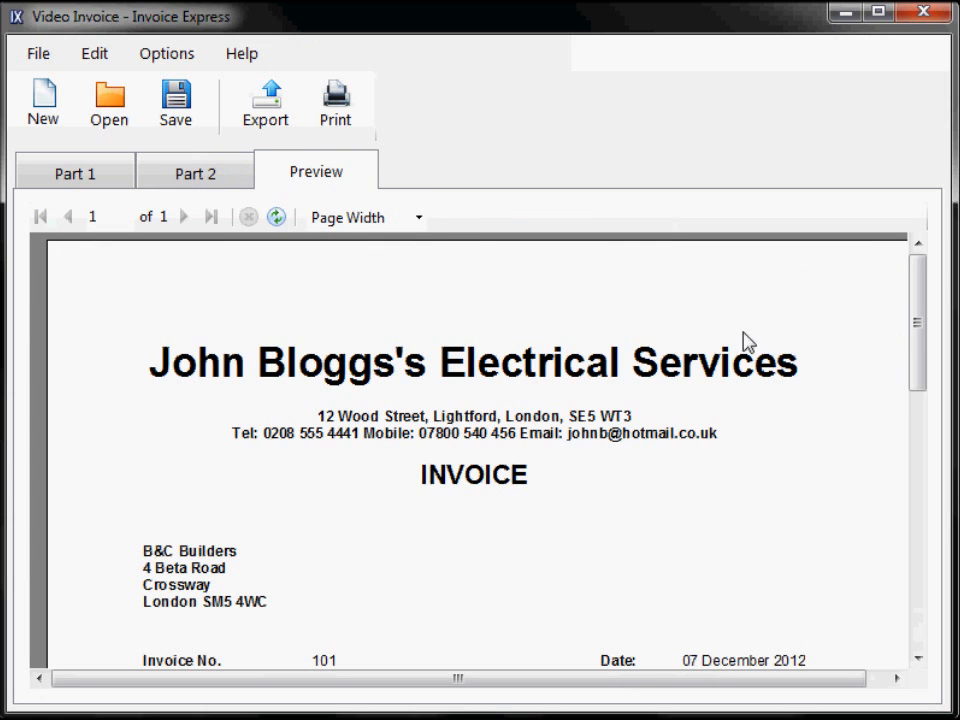
drag(921, 354, 925, 452)
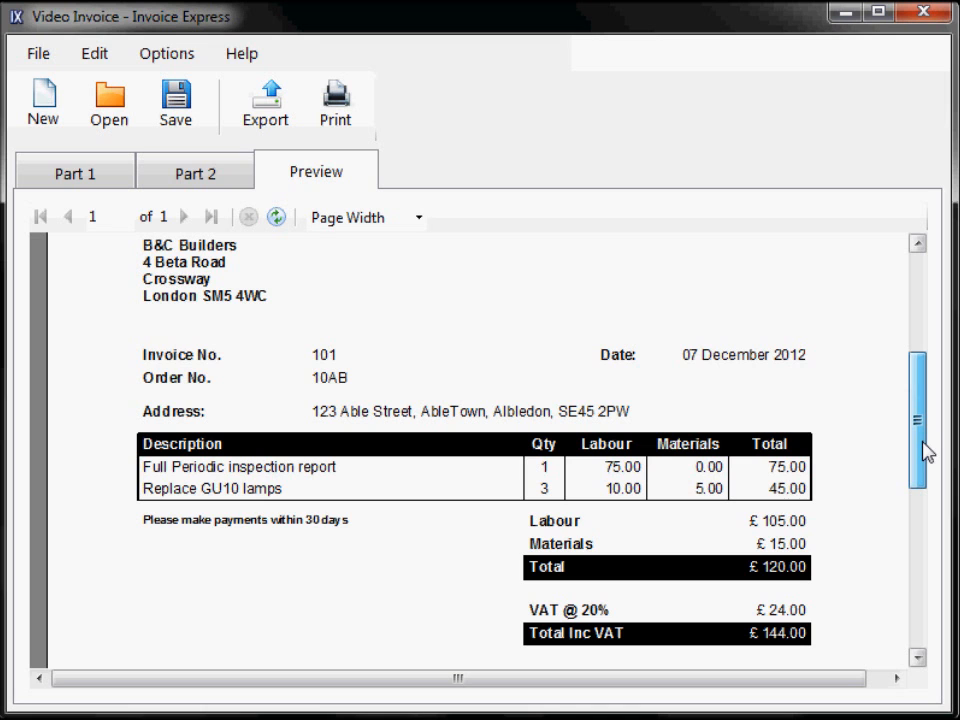
drag(925, 452, 946, 375)
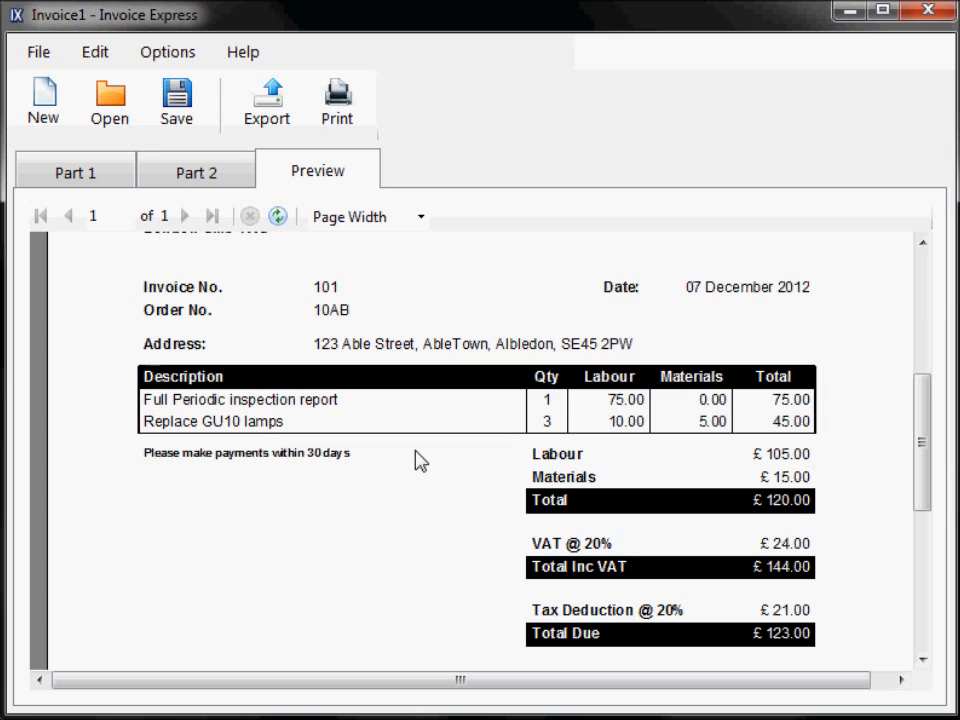
Insert one blank row above "Replace GU10 lamps" and ten blank rows below it, and check the invoice preview.
click(199, 178)
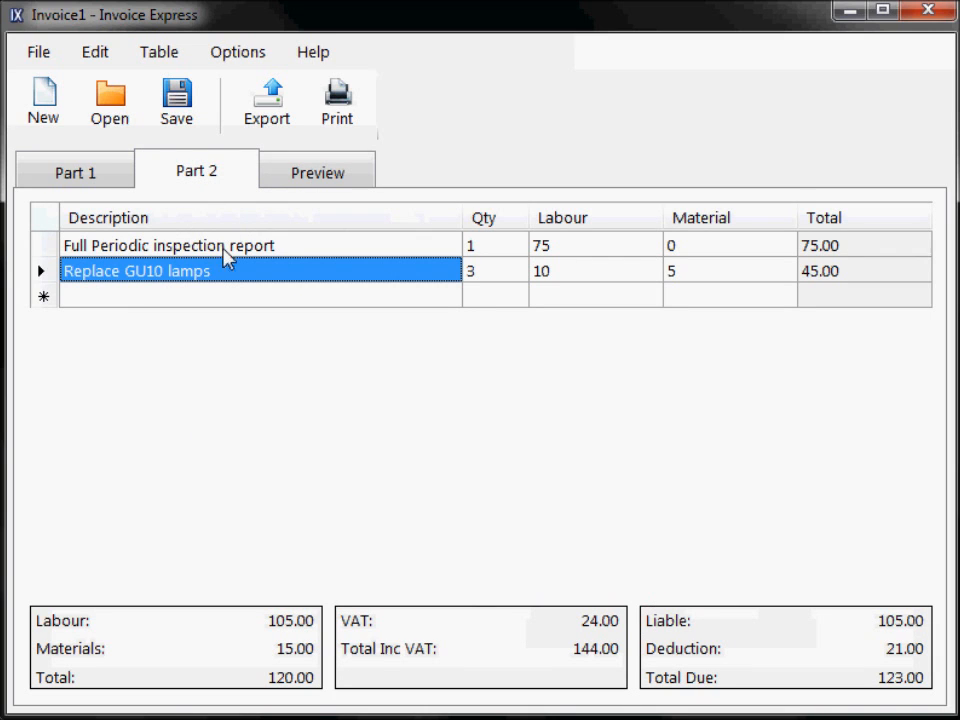
right_click(212, 273)
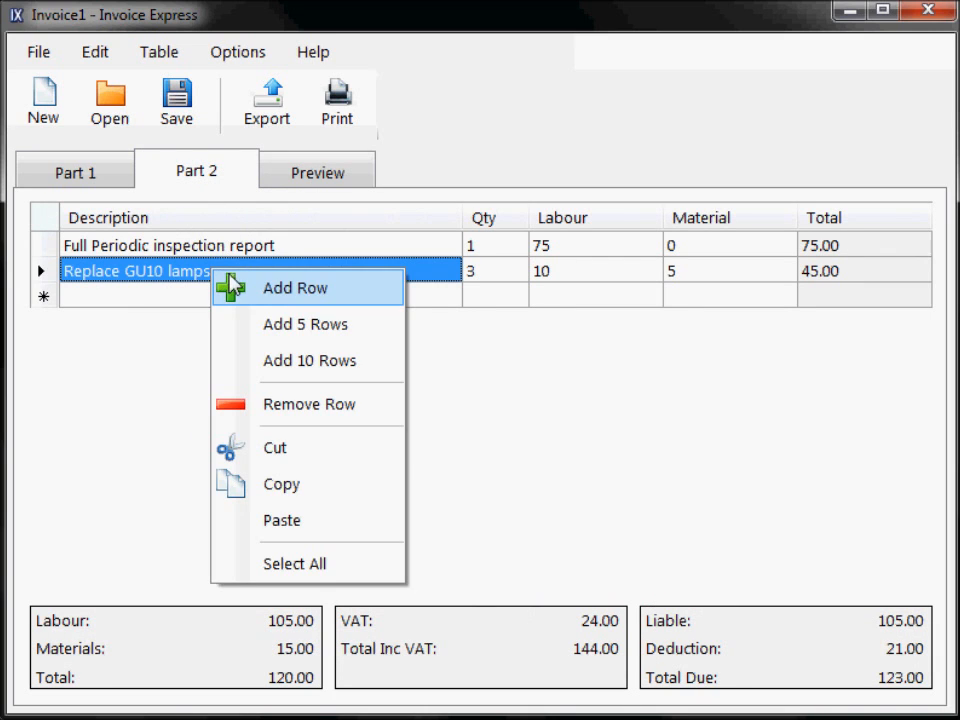
click(240, 288)
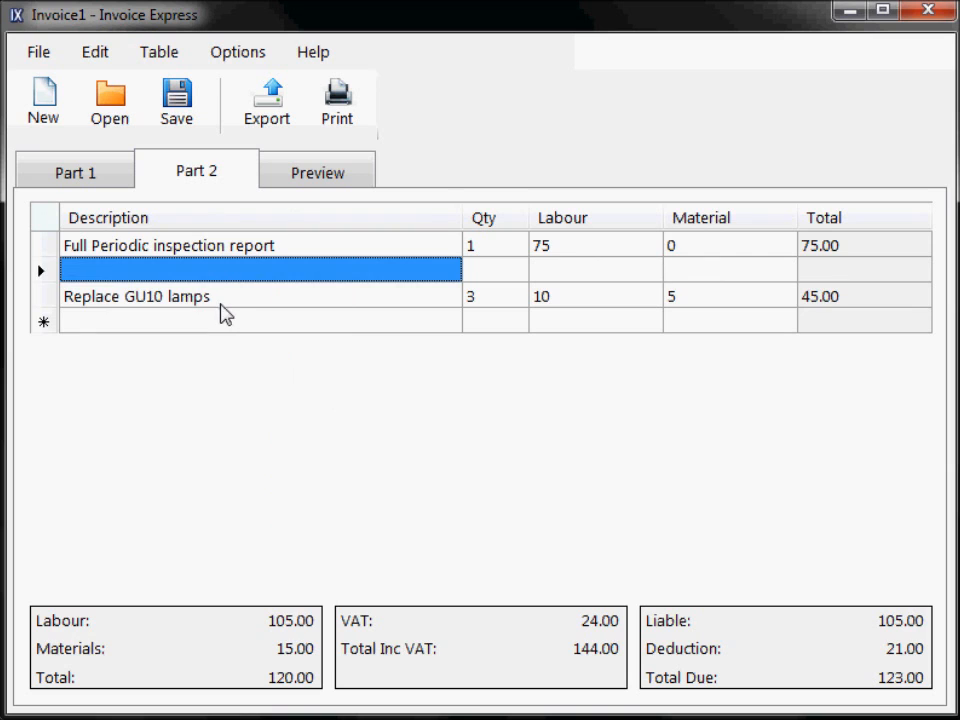
right_click(221, 320)
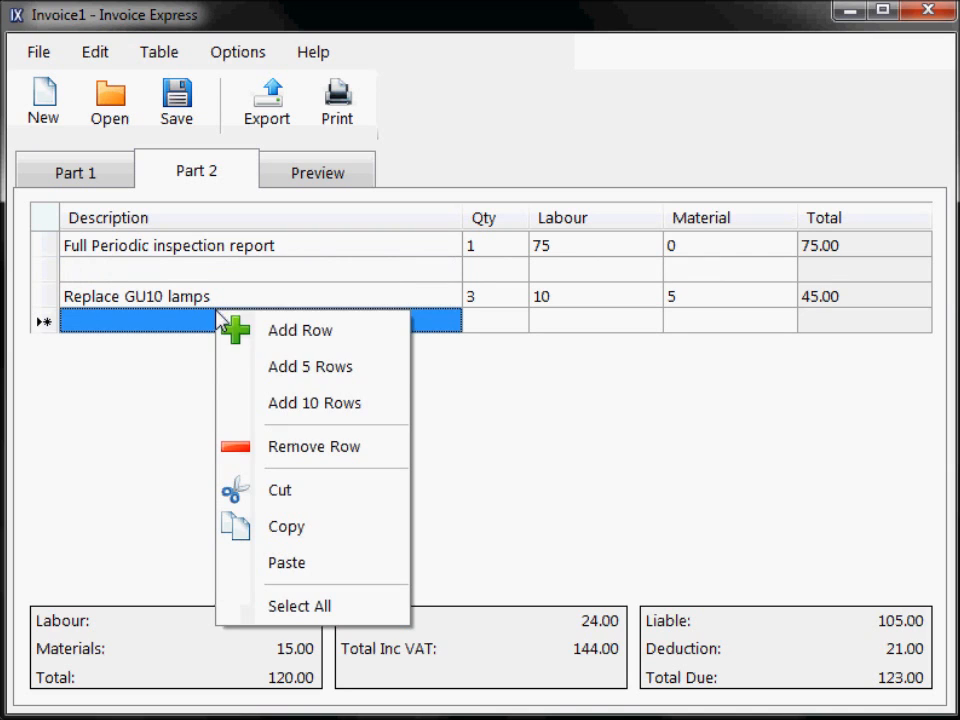
click(318, 402)
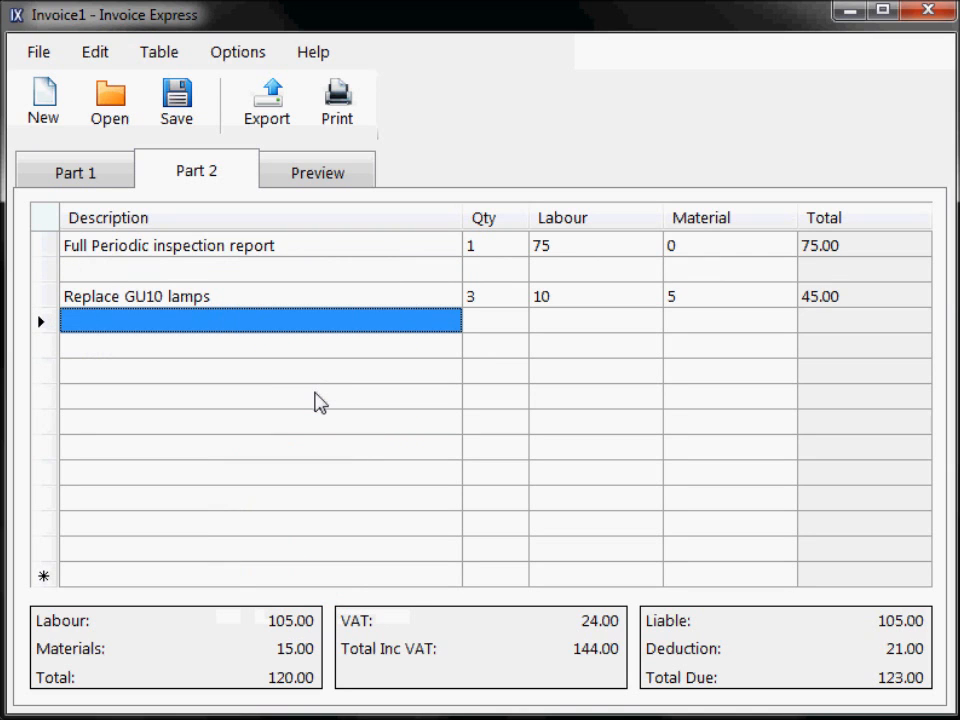
click(333, 186)
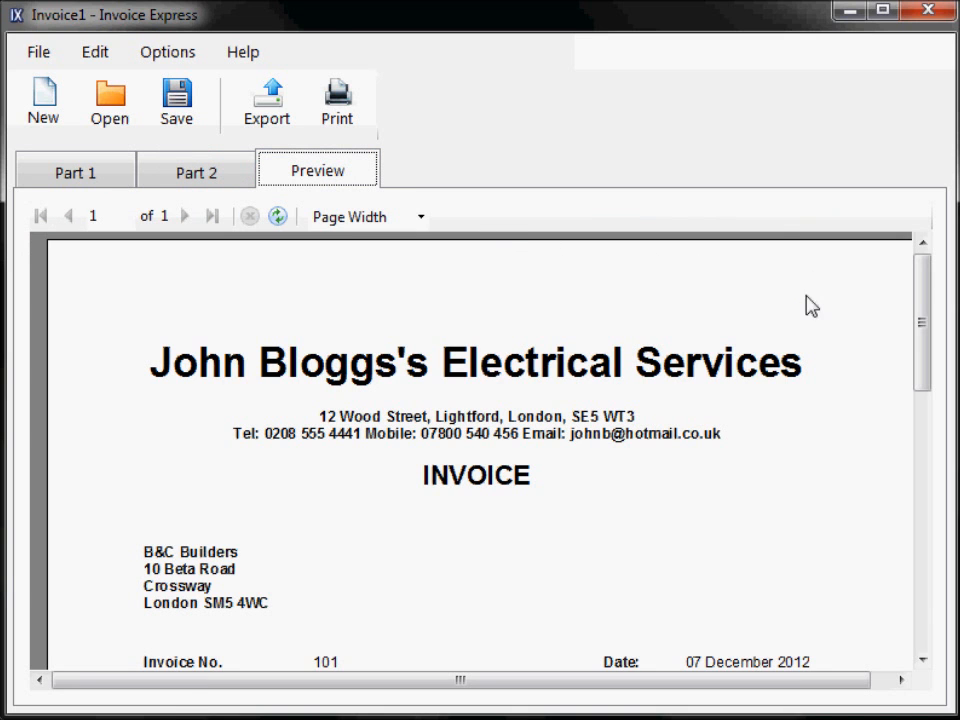
drag(921, 332, 955, 456)
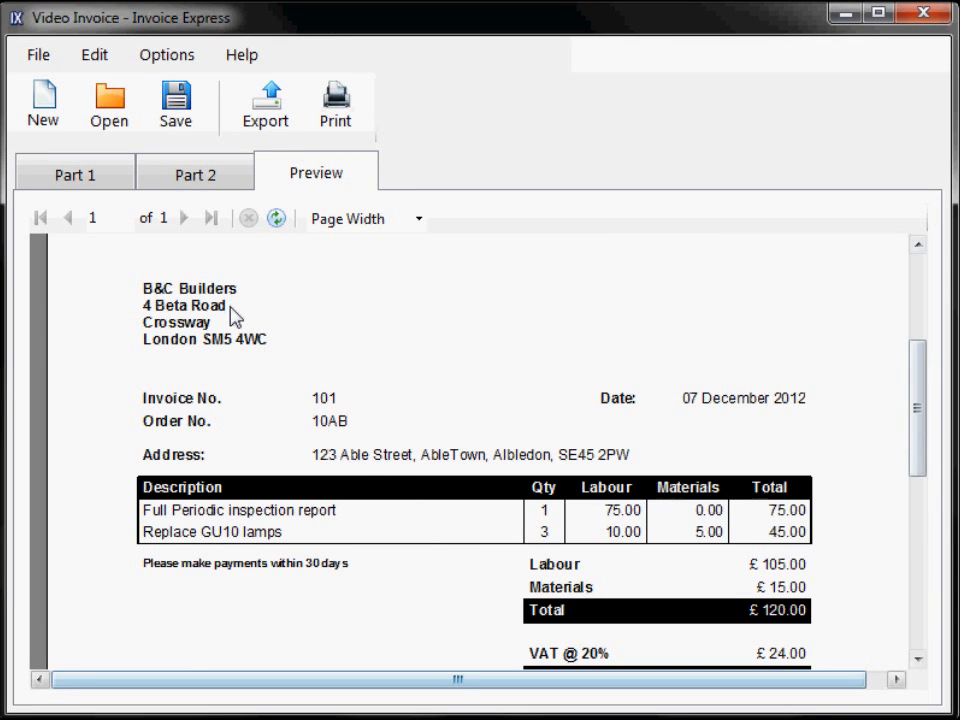
Change the house number in the client address to 10 and review the invoice preview.
click(102, 181)
click(231, 386)
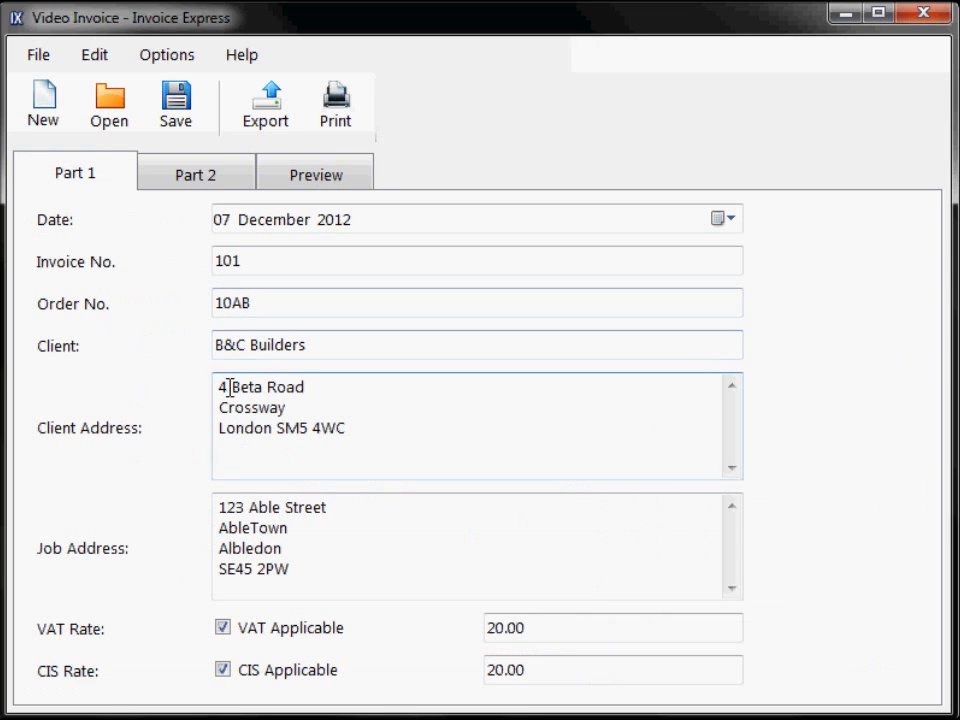
key(BackSpace)
key(BackSpace)
text(10)
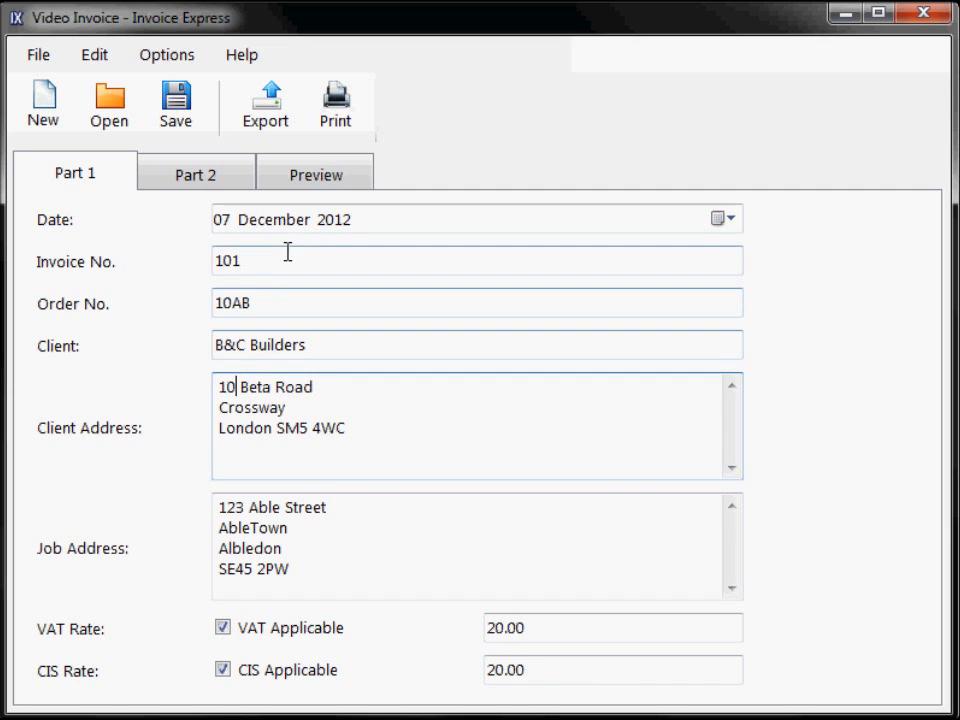
click(325, 183)
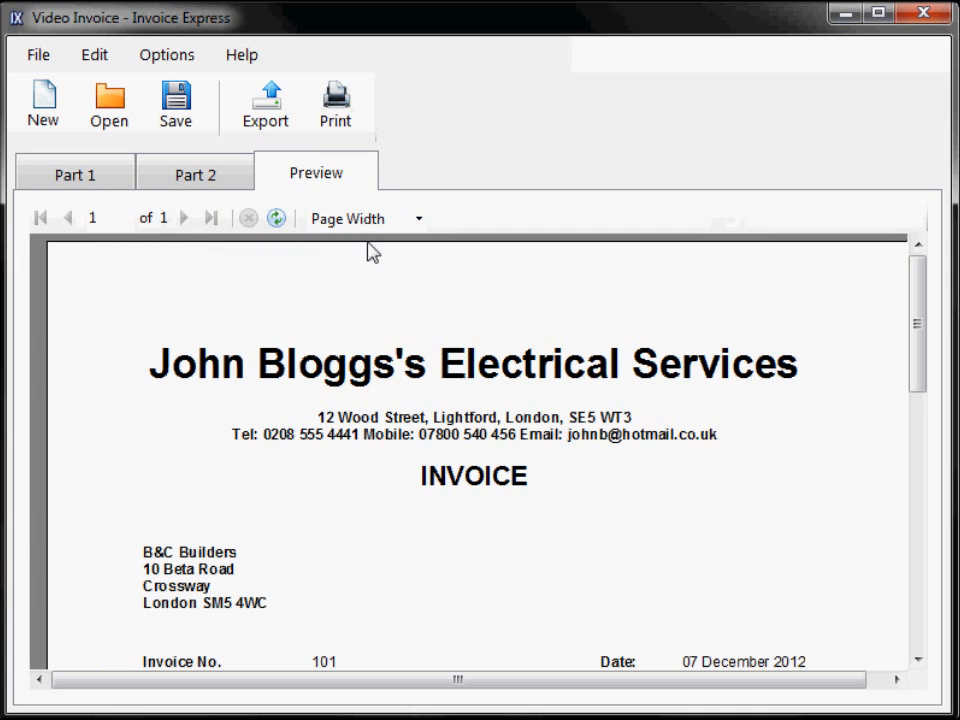
drag(917, 317, 919, 402)
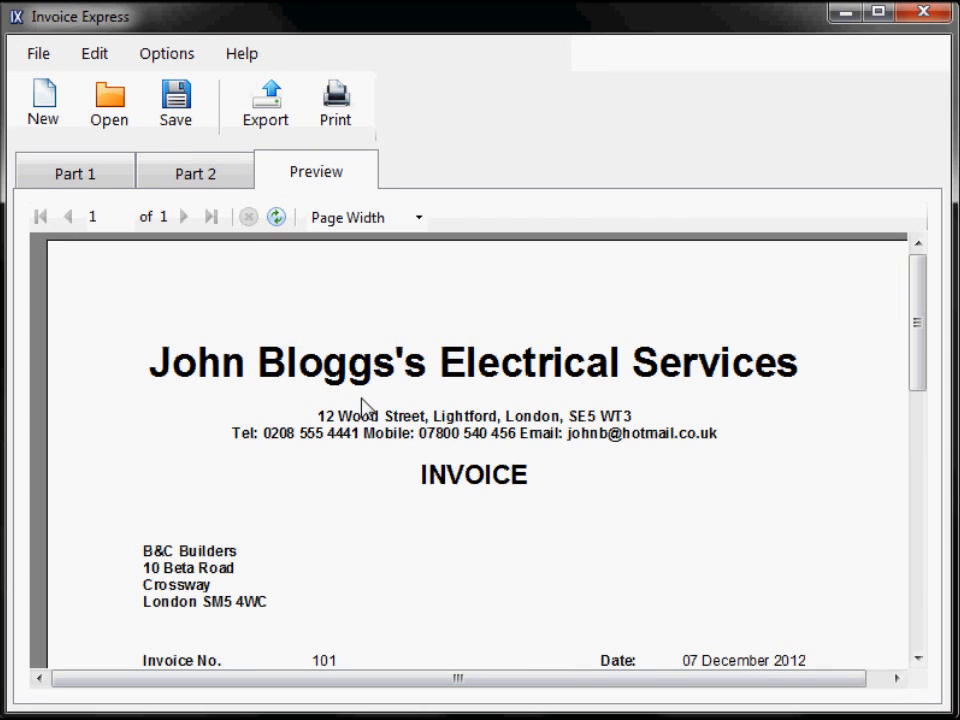
Save the invoice to the Desktop as an Invoice Express file named "Invoice1".
click(186, 120)
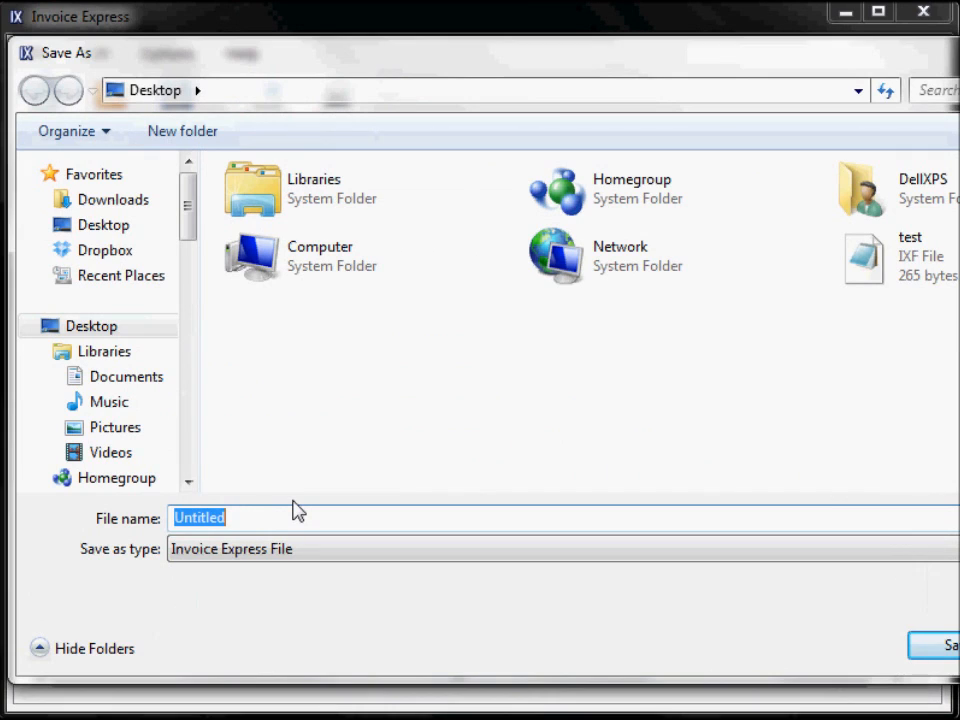
text(Invoice1)
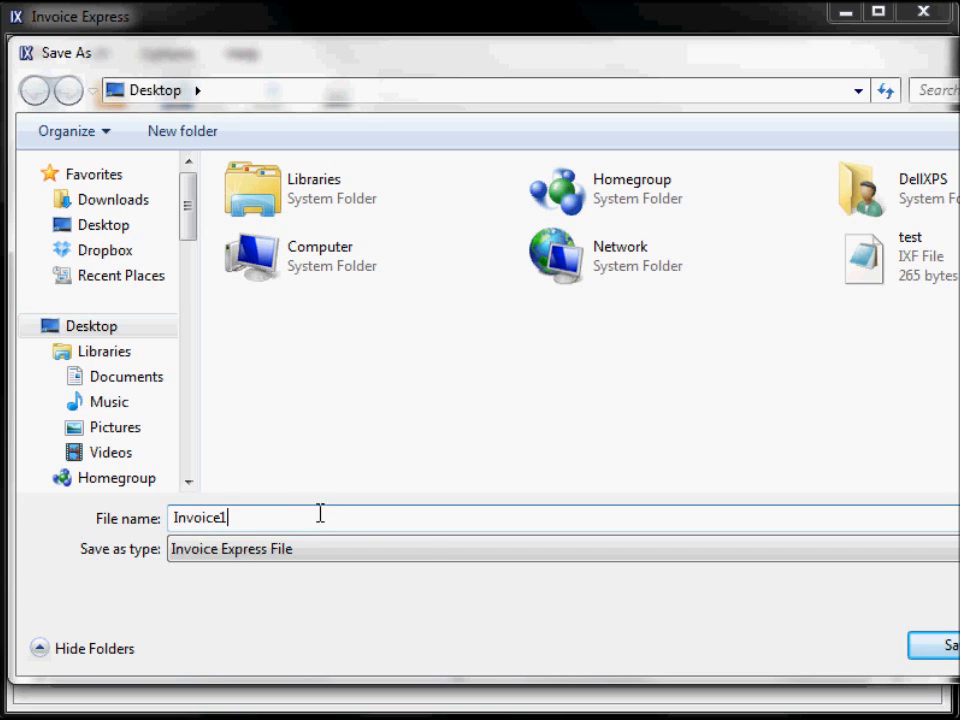
click(922, 658)
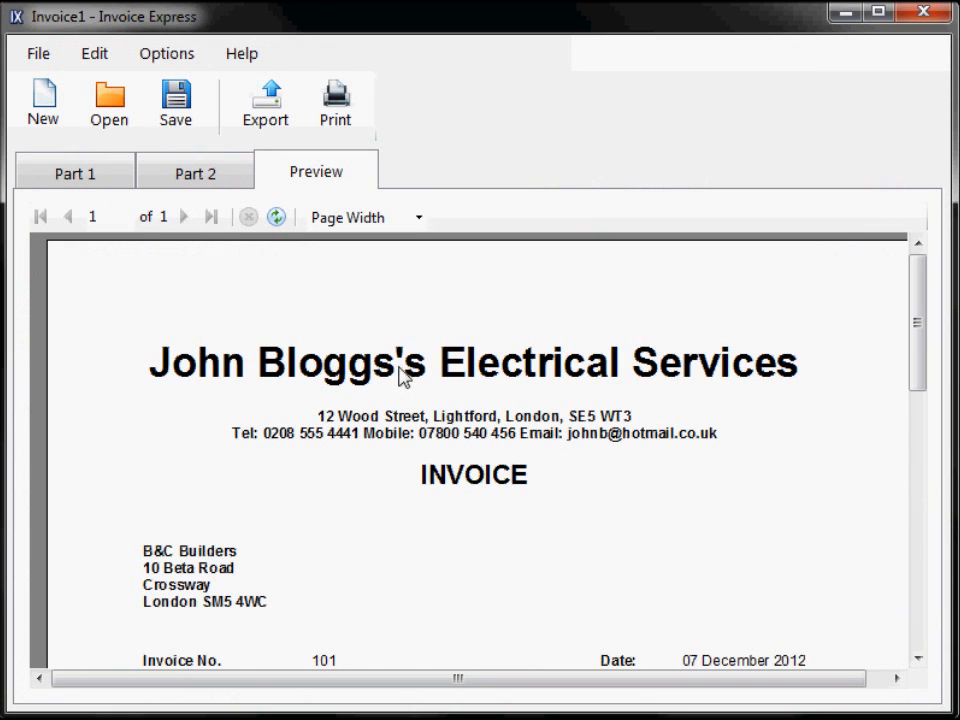
Print one copy of the whole invoice and export it to the Desktop as a PDF named "Invoice1".
click(337, 122)
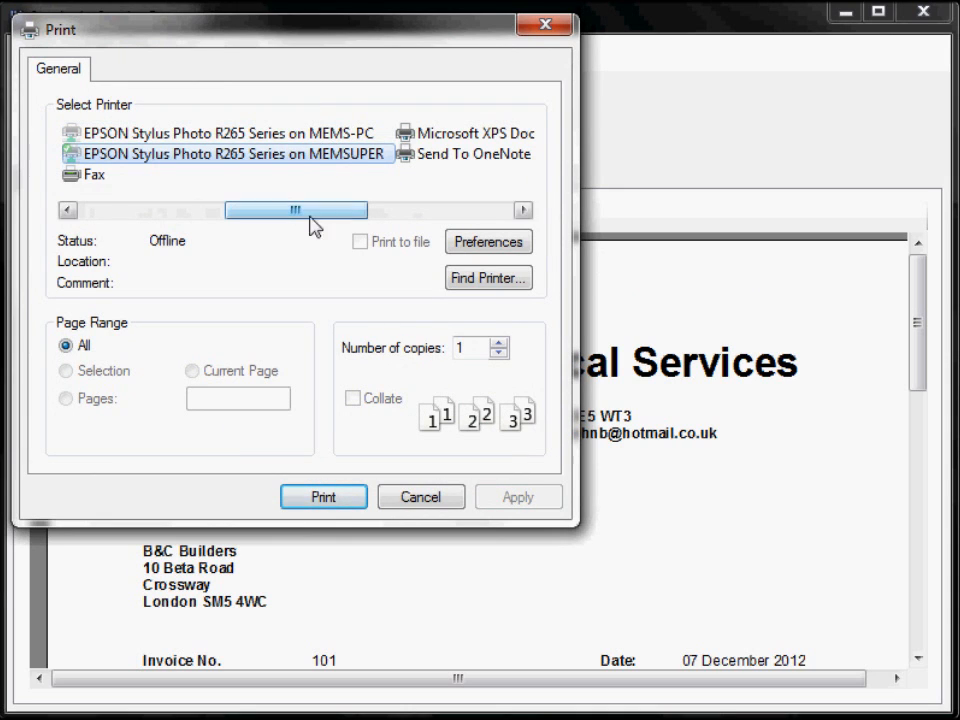
click(322, 497)
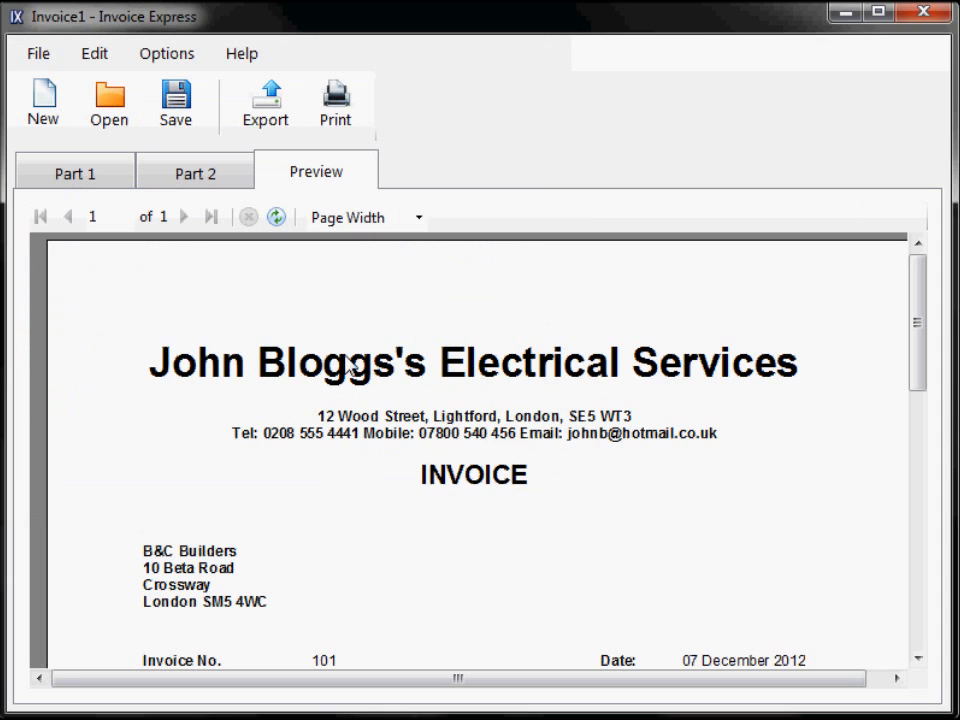
click(274, 120)
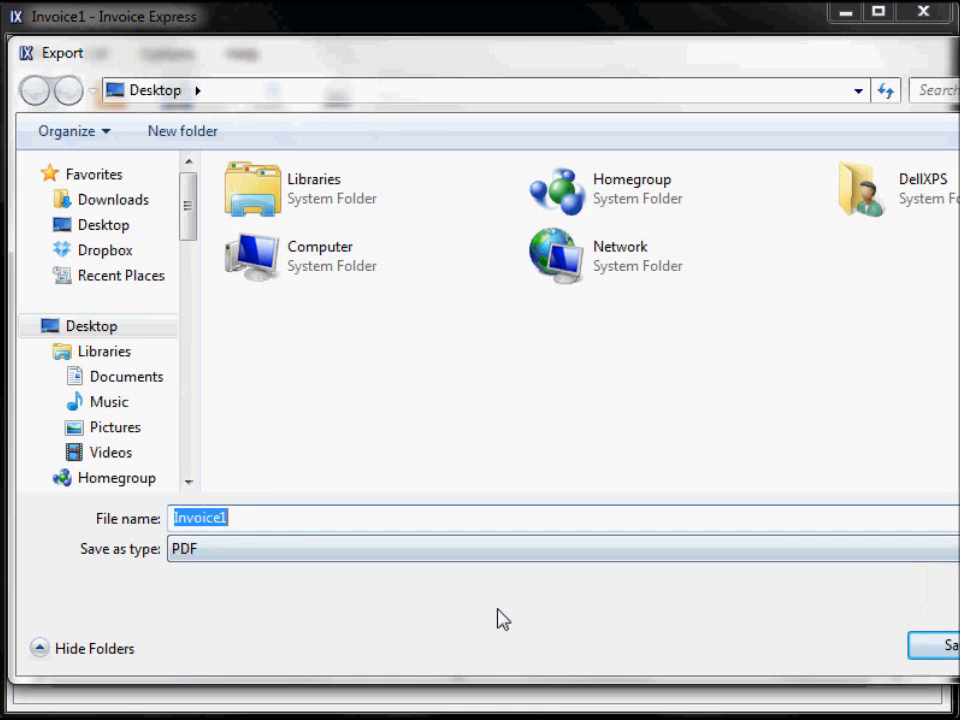
click(935, 655)
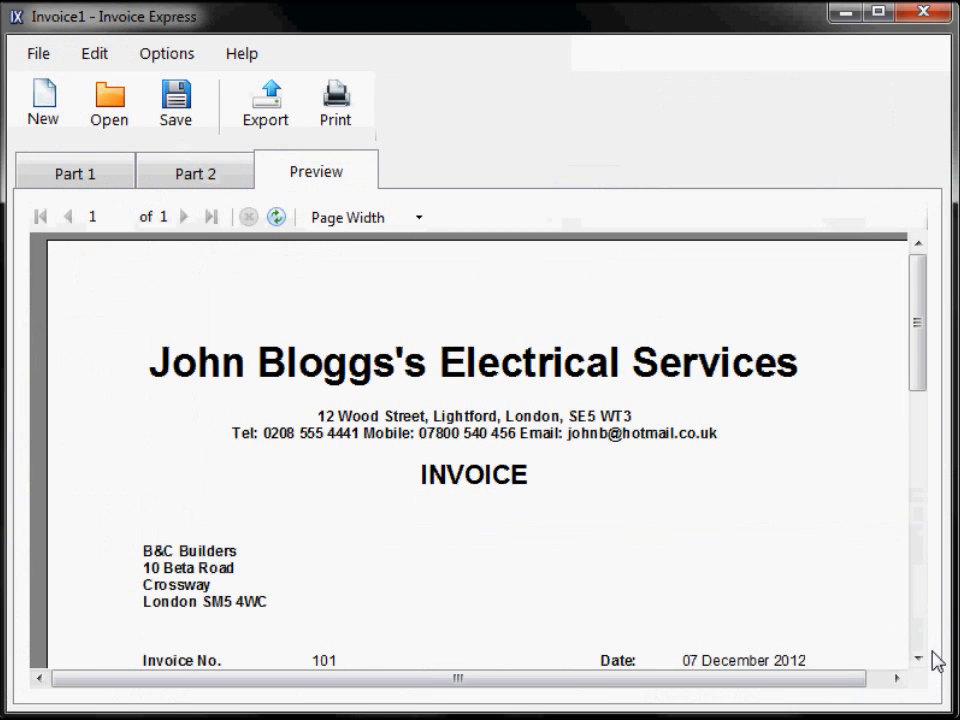